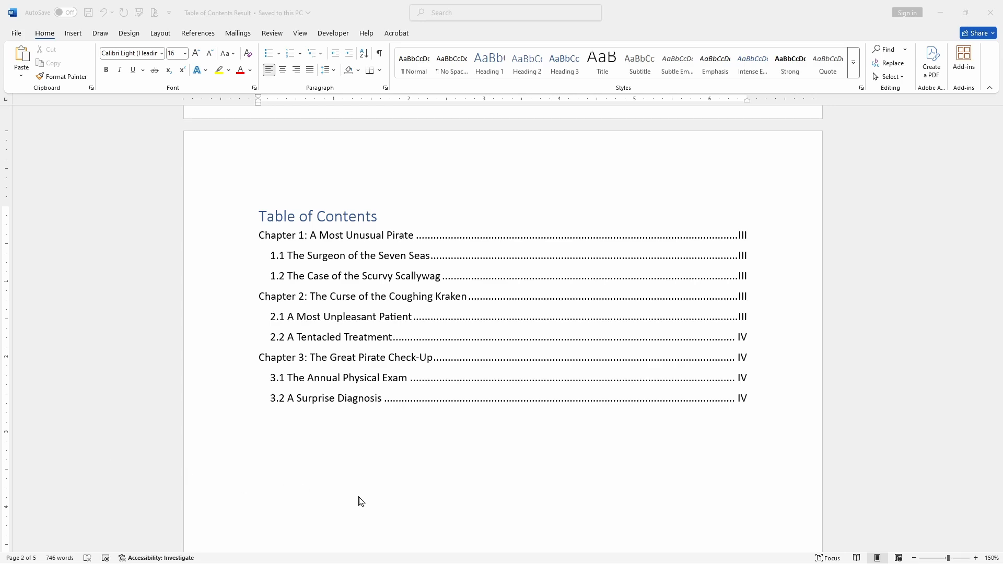
Step: Browse the finished sample document's cover page and its table of contents
scroll(359, 502, up, 10)
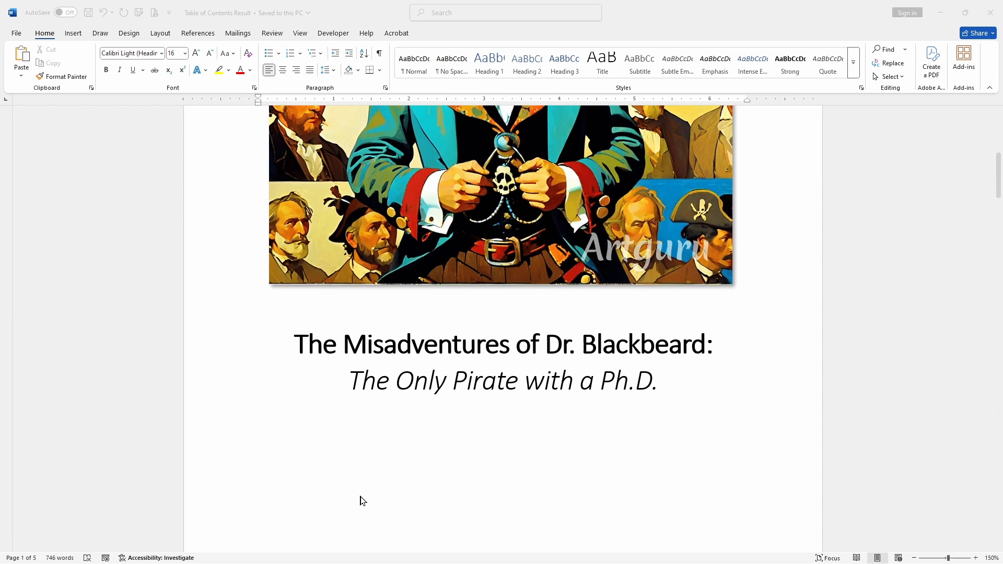
scroll(338, 466, up, 5)
scroll(379, 456, up, 1)
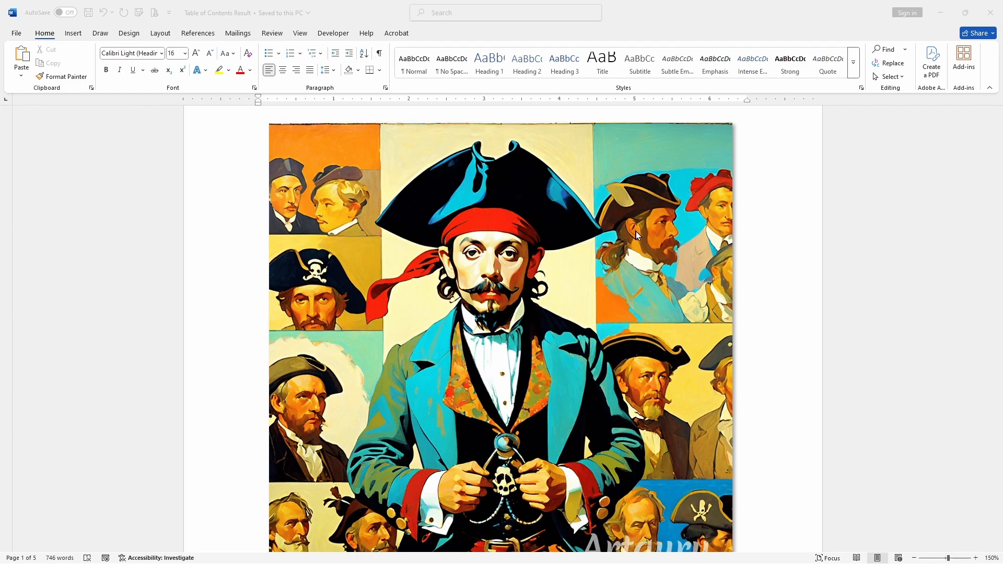
scroll(559, 257, down, 12)
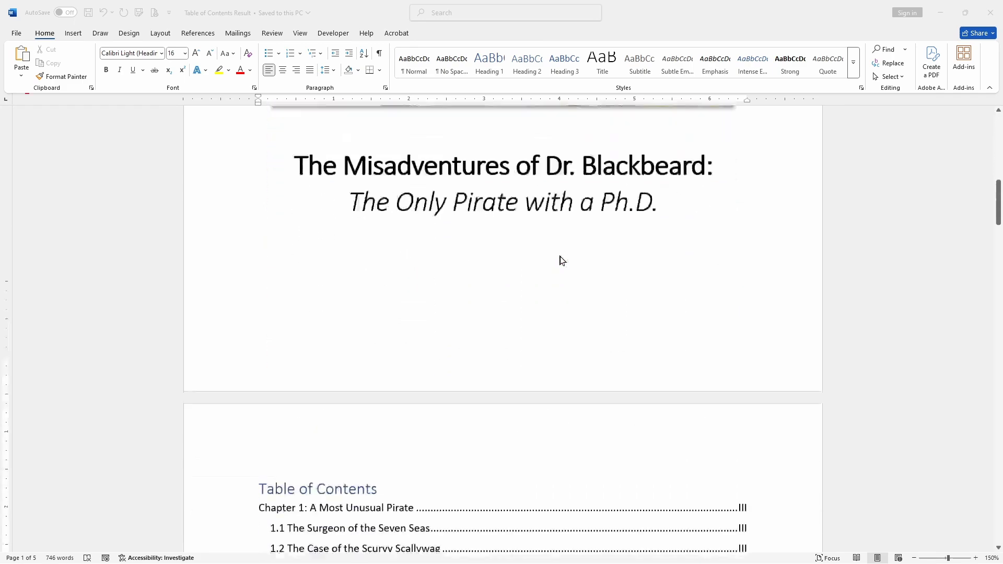
scroll(559, 257, down, 2)
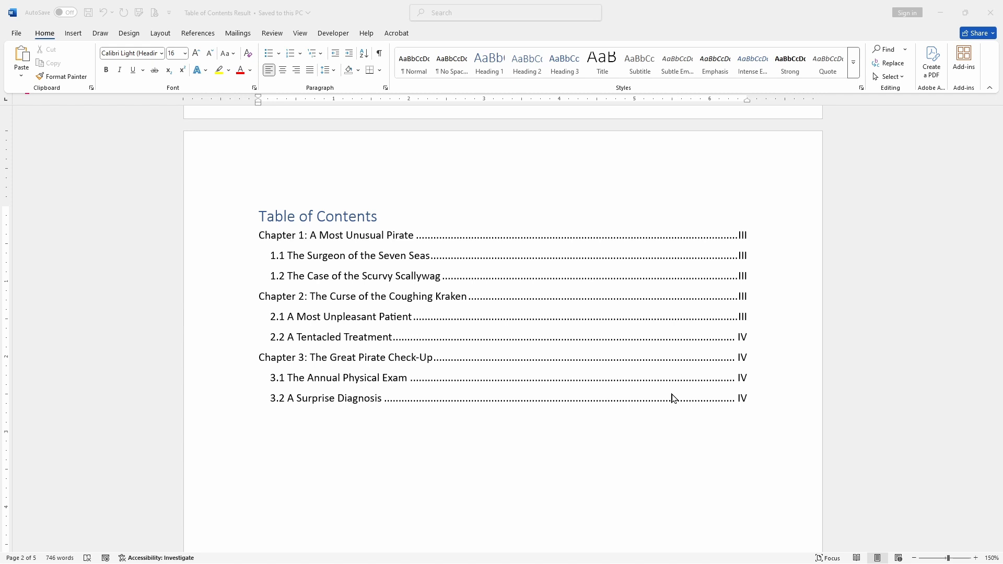
key(ctrl+a)
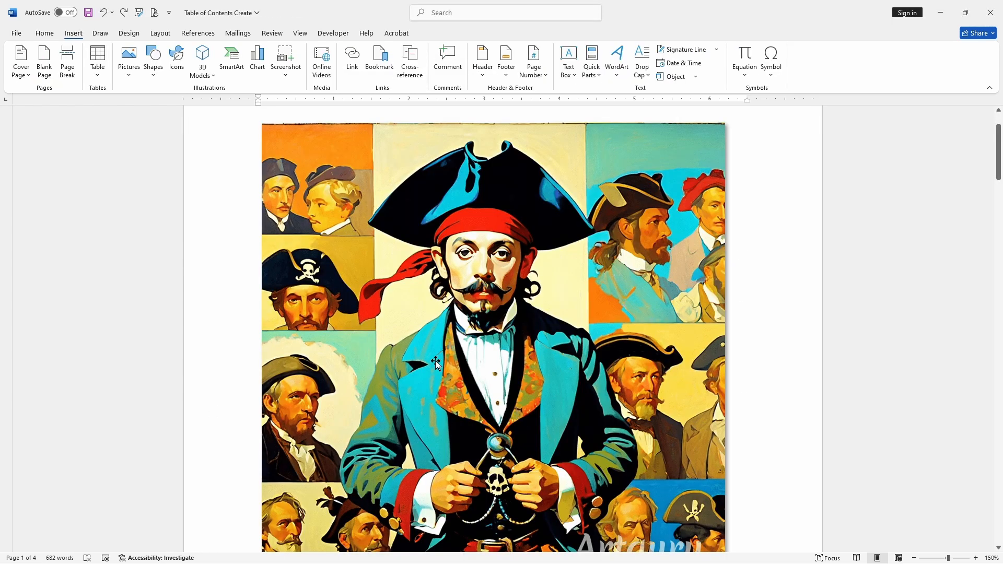
Step: Insert a page break before the Chapter 1 heading
scroll(434, 355, down, 6)
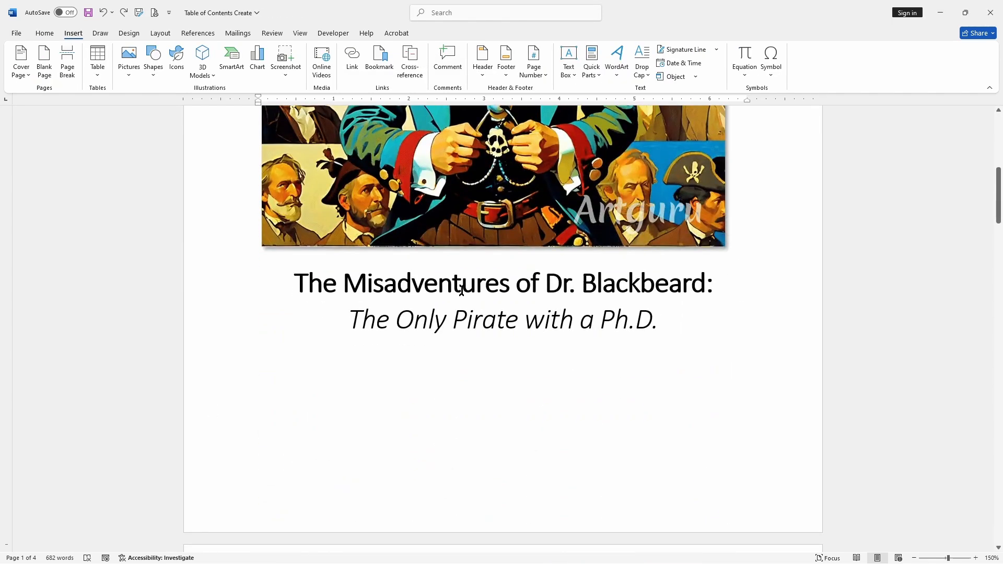
scroll(460, 285, down, 10)
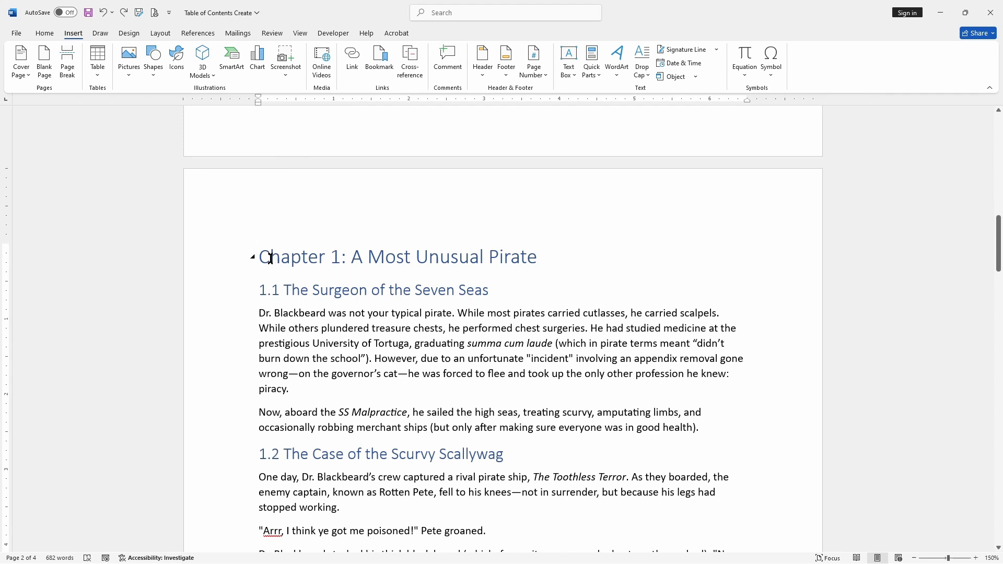
click(254, 260)
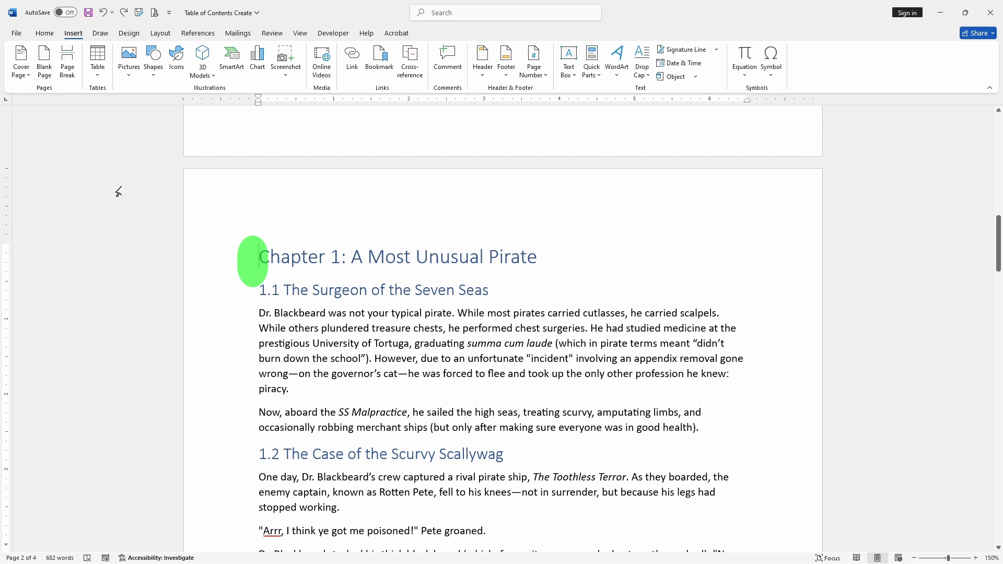
click(75, 69)
Step: Insert an Automatic Table 2 table of contents on the new blank page
scroll(358, 276, down, 5)
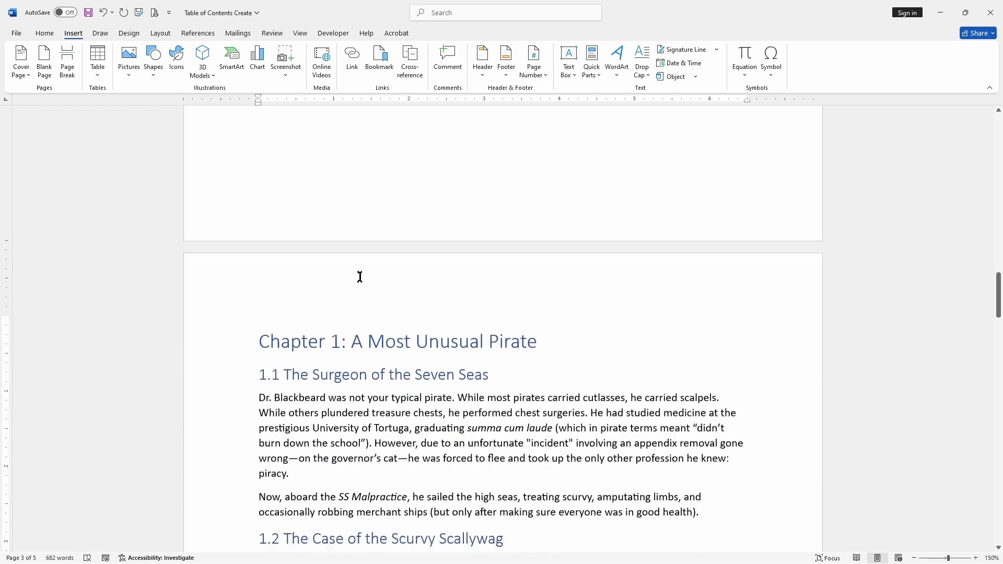
scroll(345, 318, up, 6)
scroll(345, 319, up, 15)
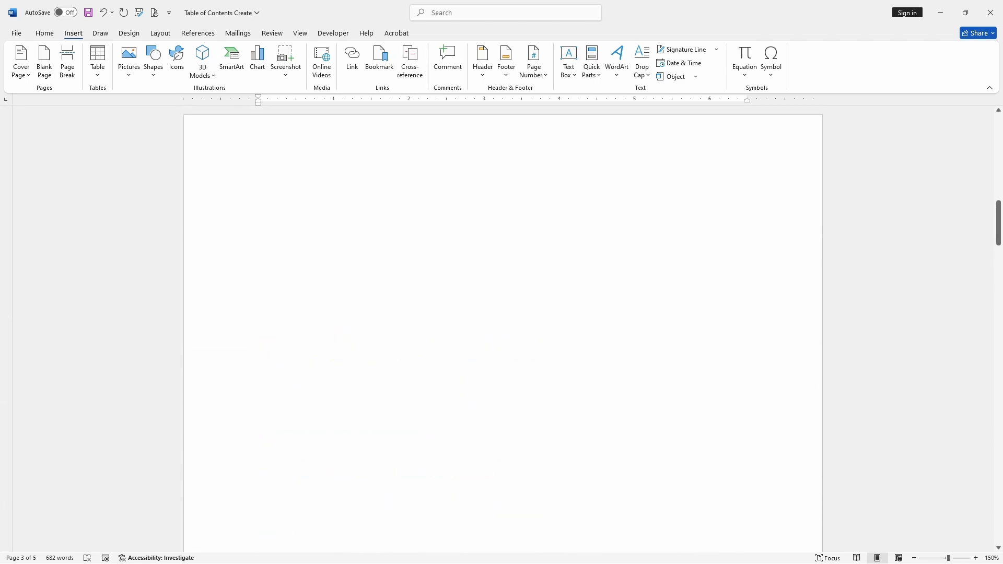
scroll(345, 319, up, 3)
scroll(343, 298, down, 7)
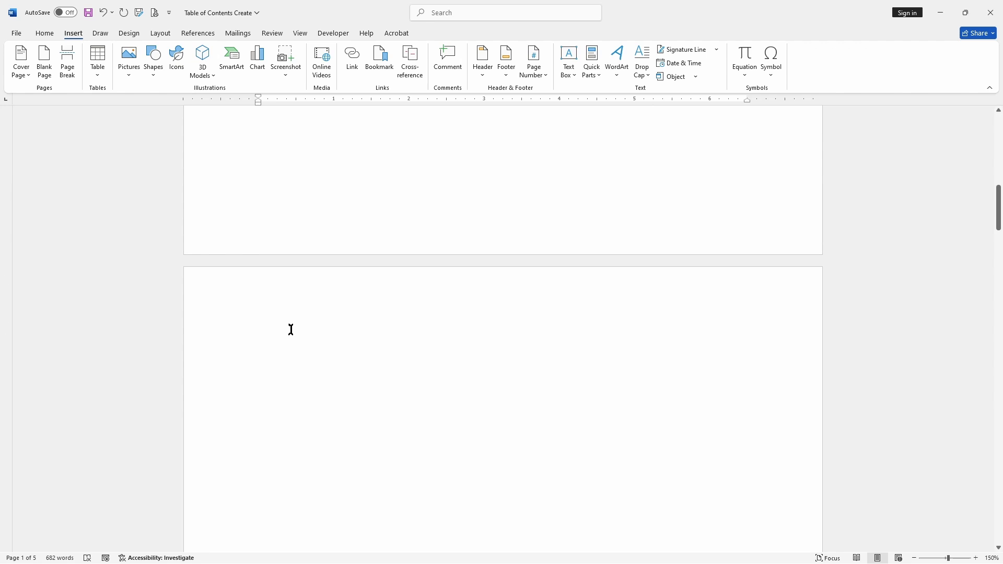
click(291, 329)
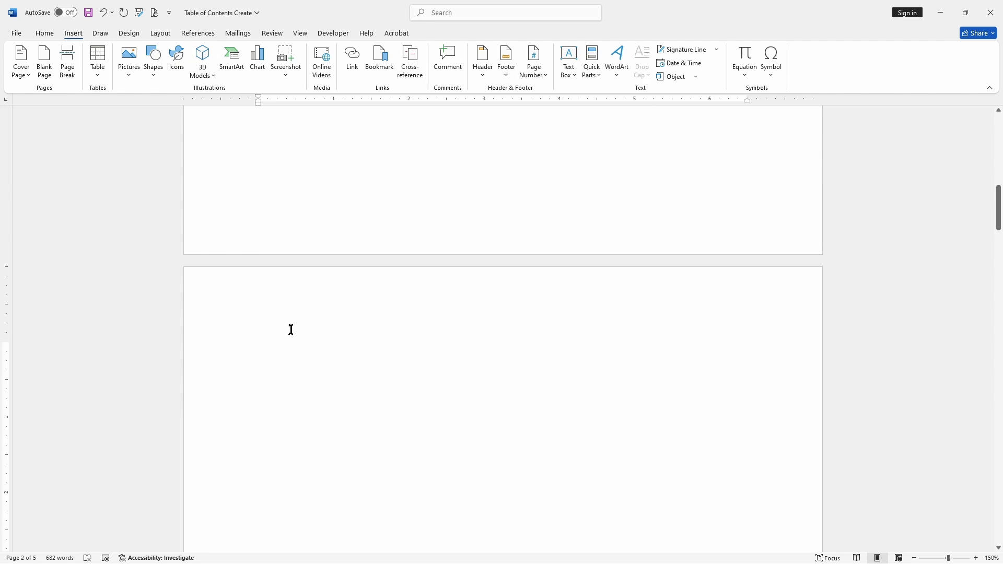
click(198, 34)
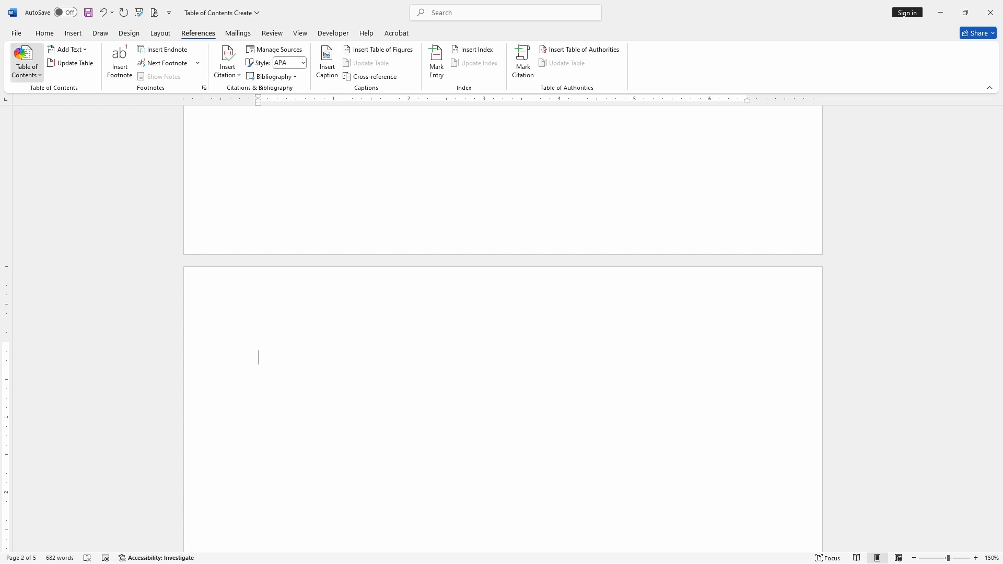
click(23, 59)
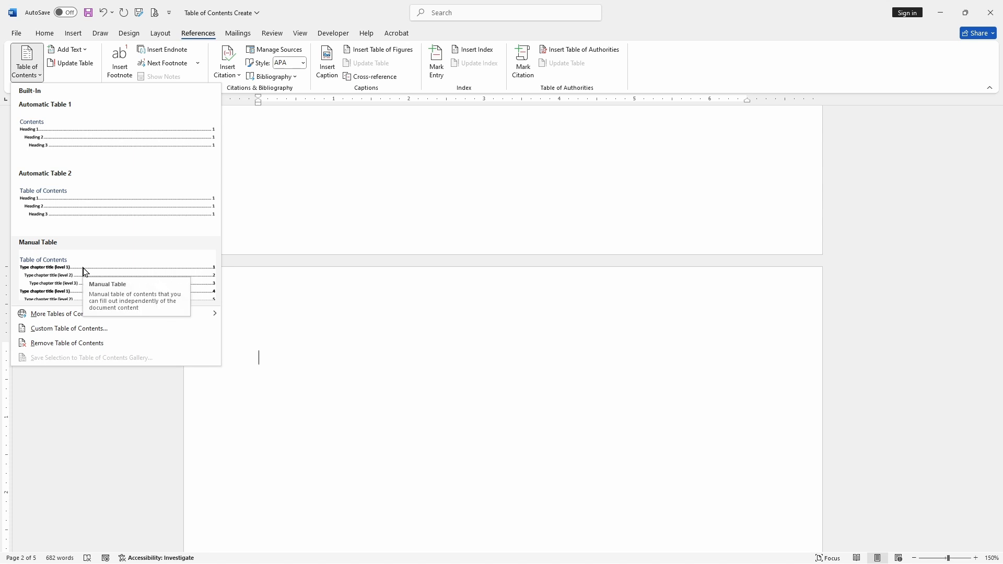
click(167, 207)
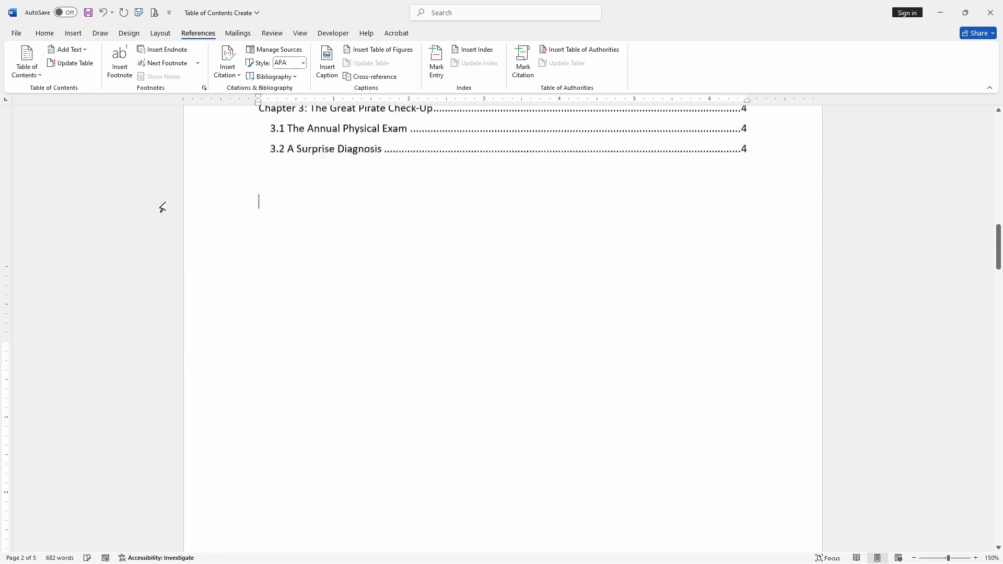
Step: Examine the inserted table of contents and the heading styles applied to the chapter and section titles
scroll(447, 368, up, 5)
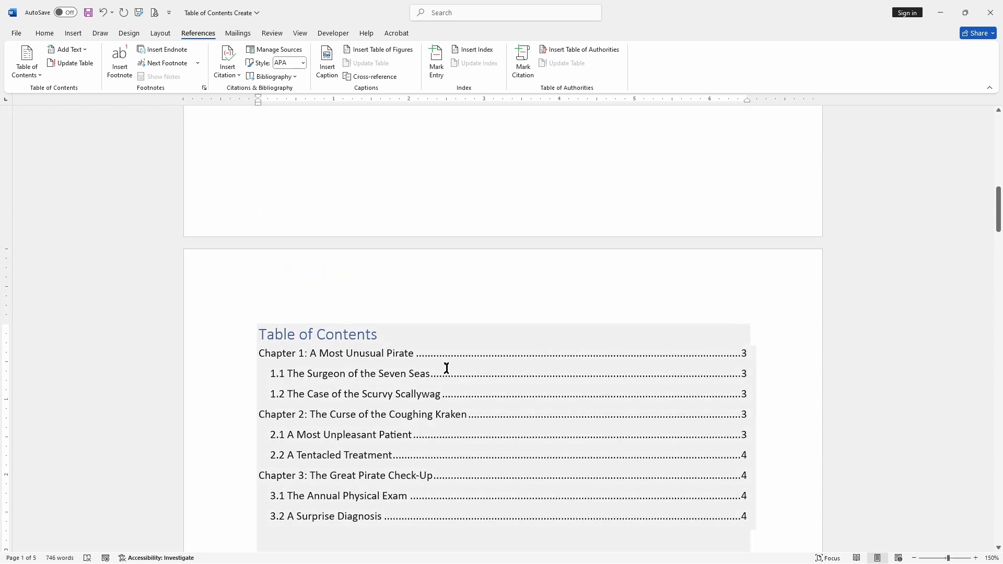
scroll(438, 360, down, 5)
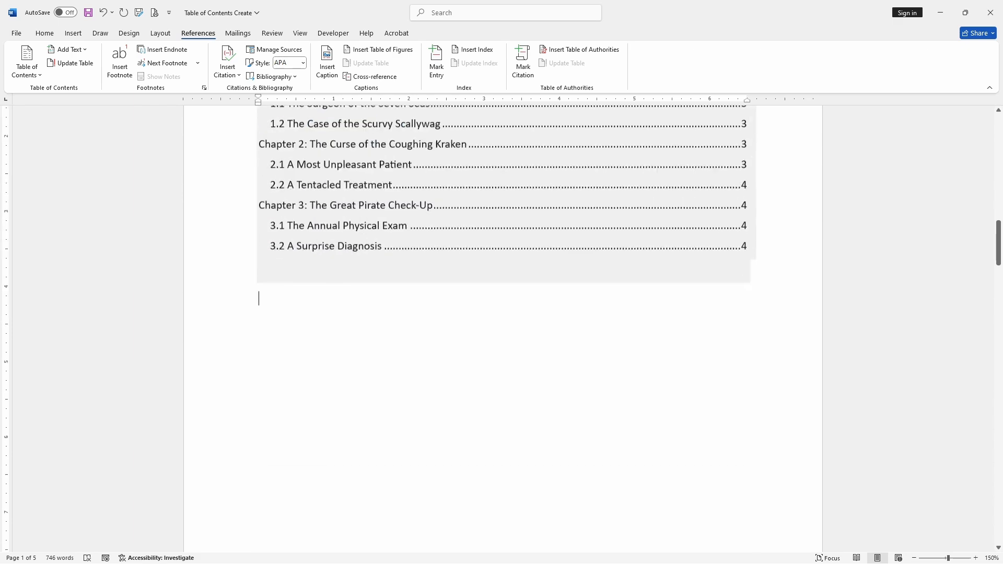
scroll(443, 329, down, 11)
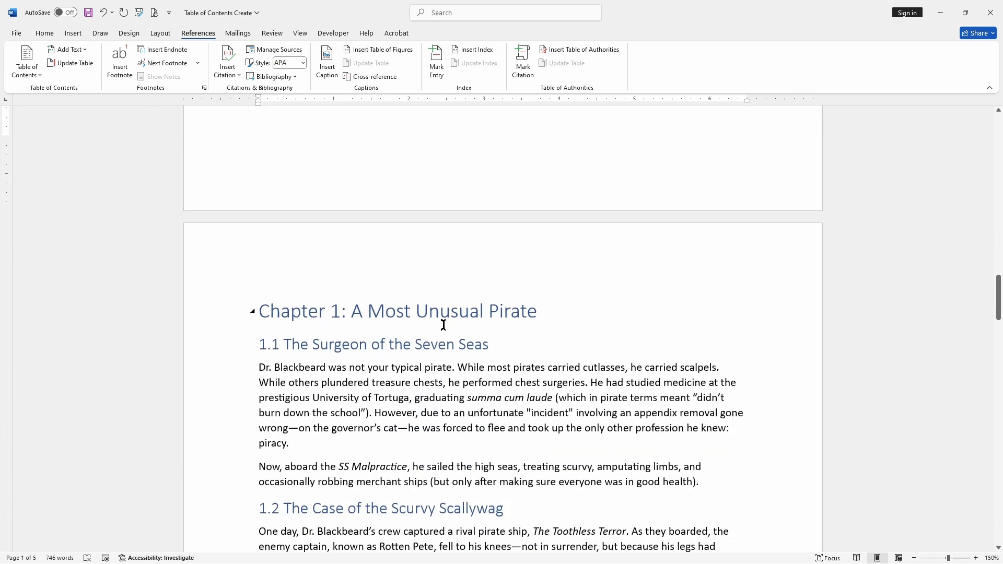
double_click(337, 309)
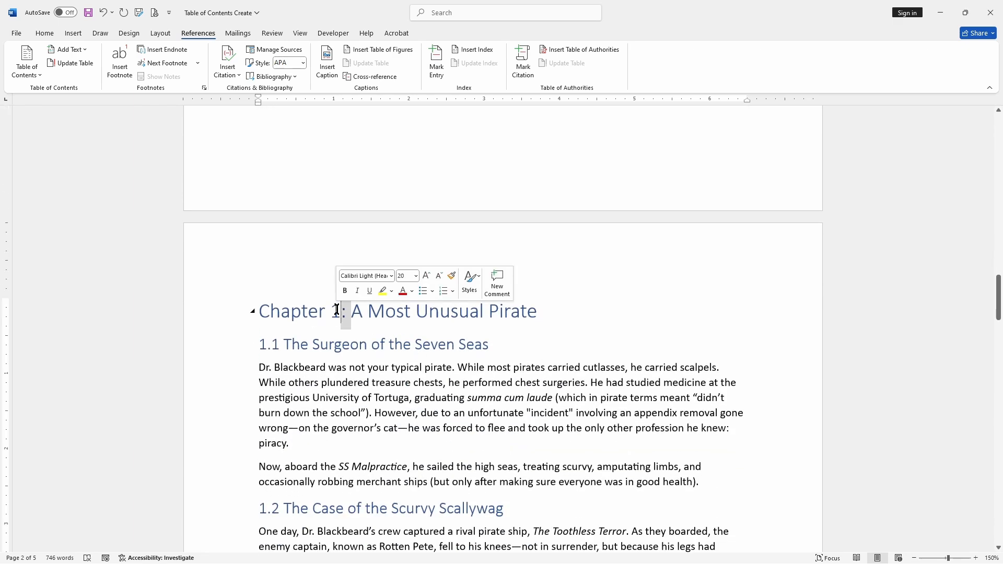
click(339, 310)
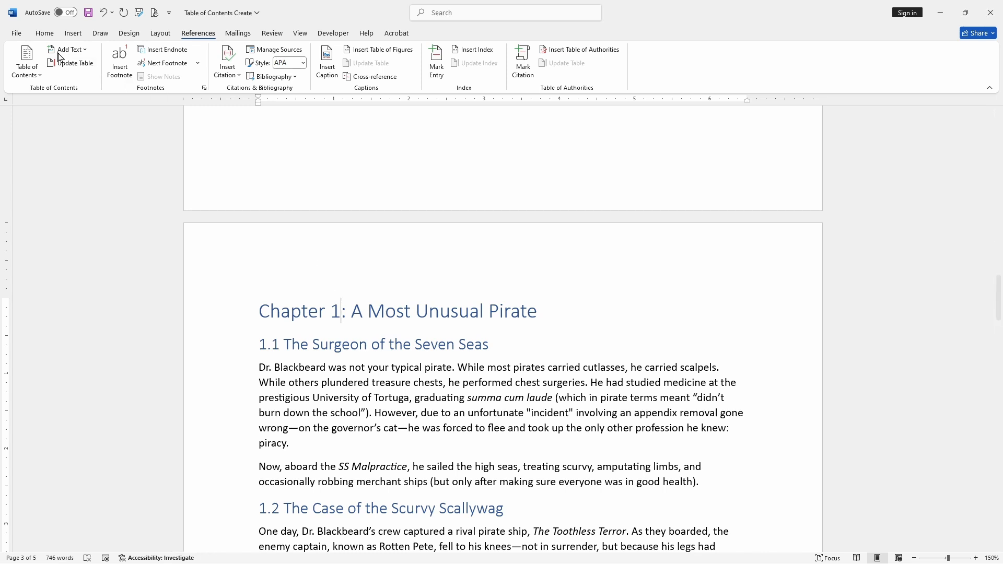
click(44, 33)
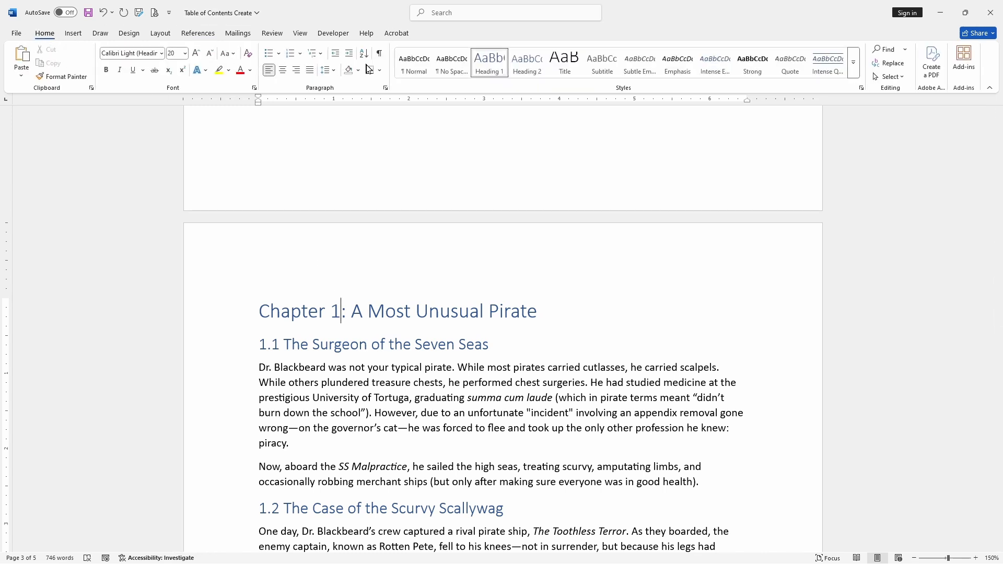
click(355, 312)
click(350, 344)
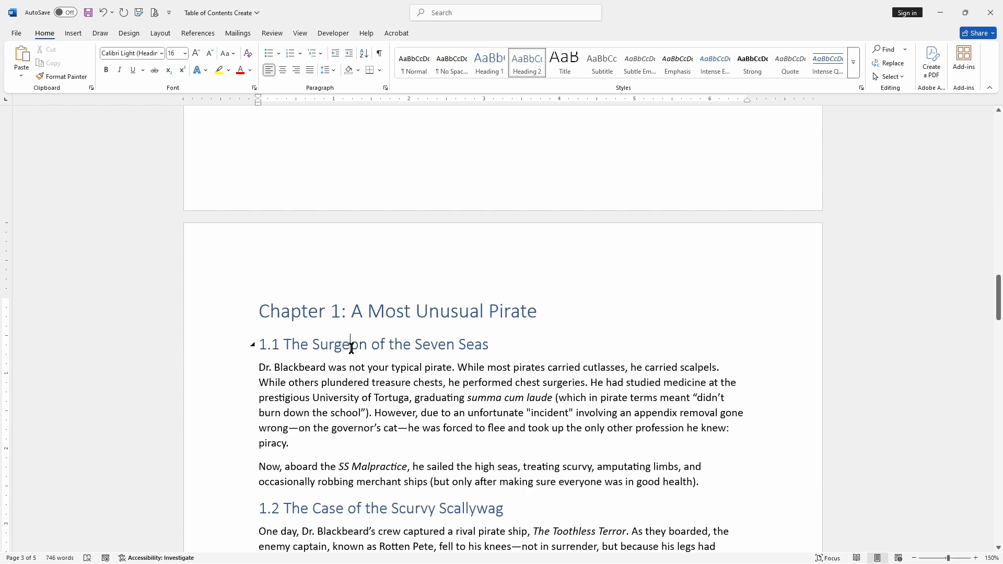
scroll(351, 347, up, 15)
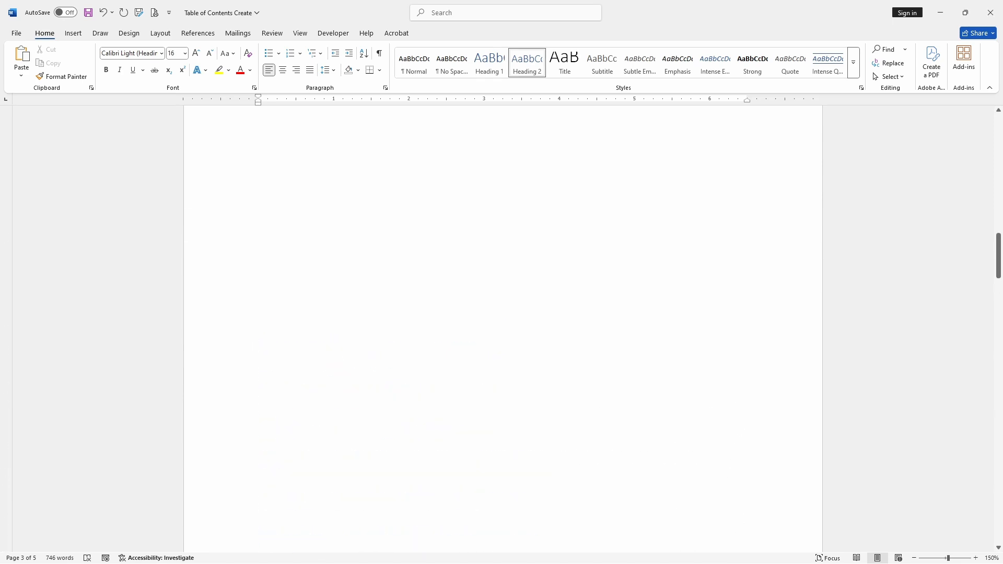
click(344, 345)
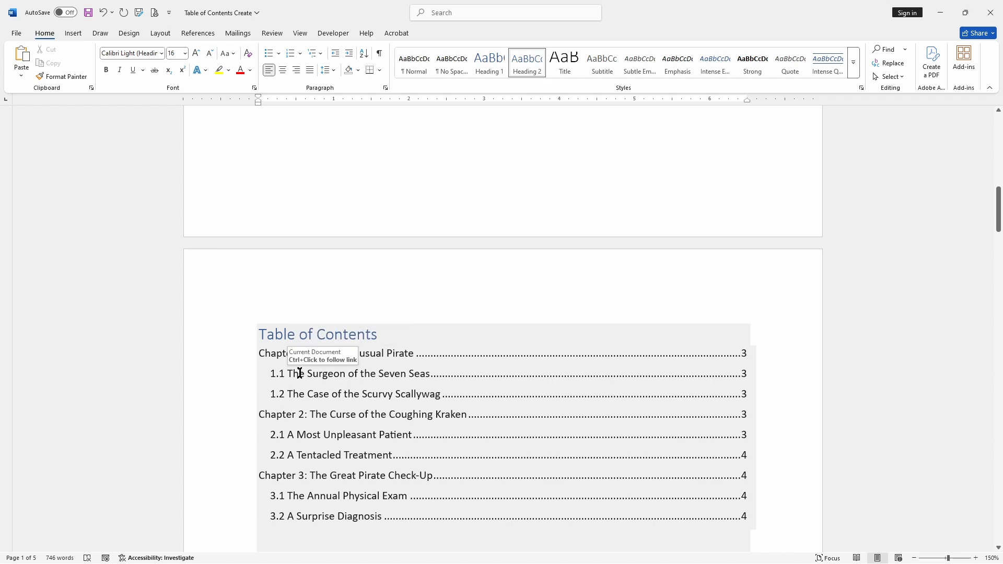
click(341, 373)
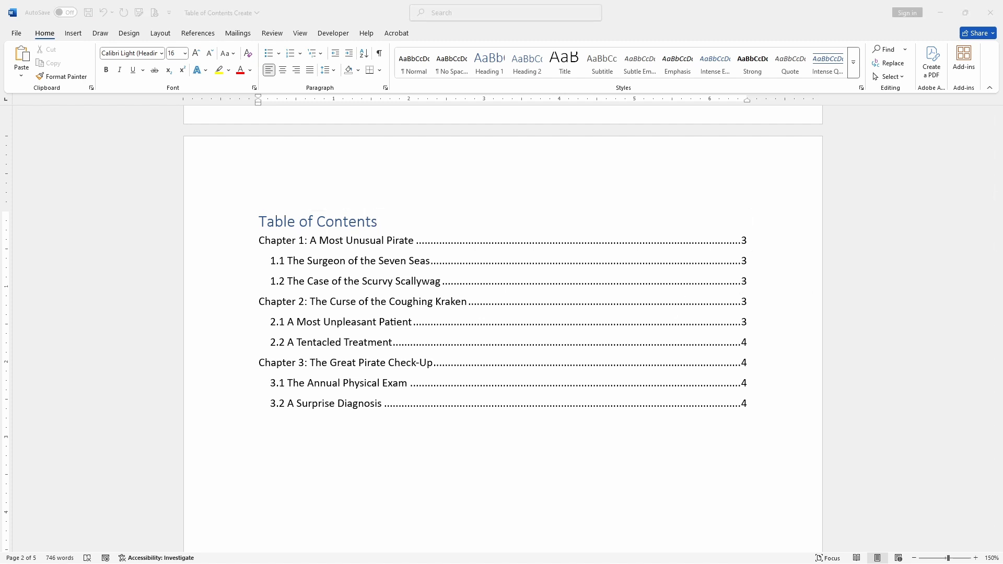
click(520, 323)
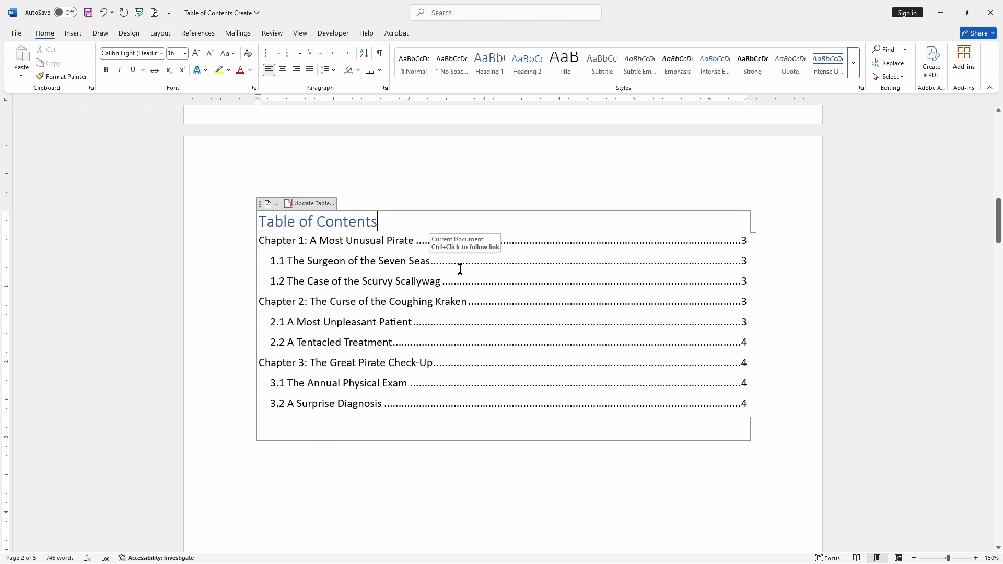
scroll(459, 268, down, 10)
scroll(449, 254, down, 10)
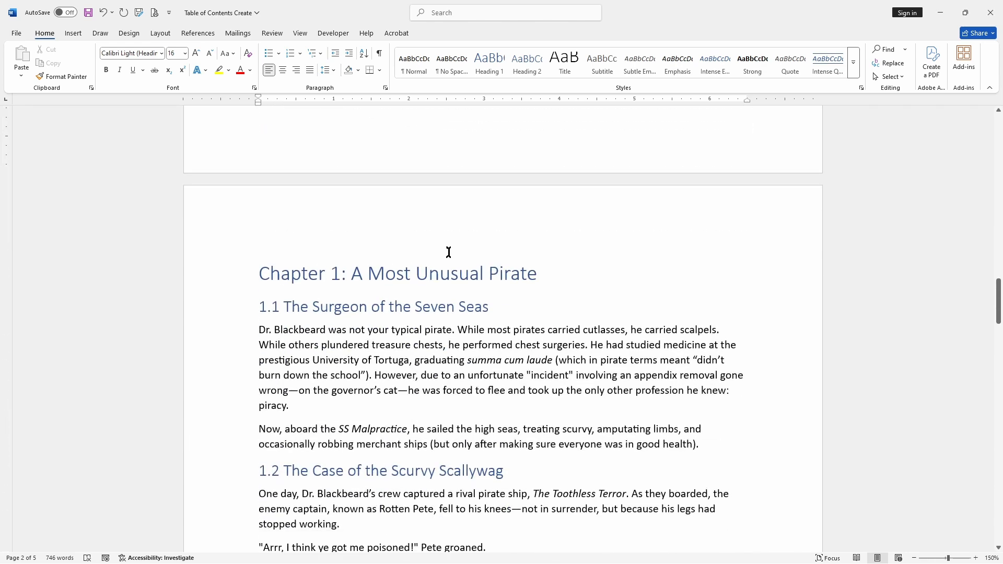
Step: Copy the 1.2 section heading and paste it as a new paragraph after the last line of section 1.2
drag(261, 322, 504, 323)
key(ctrl+c)
scroll(418, 319, down, 5)
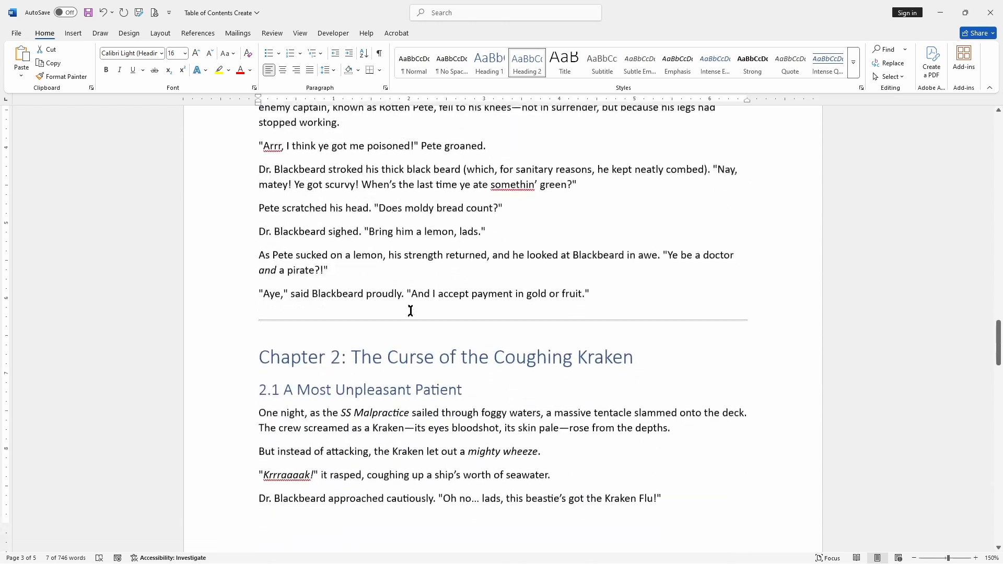
click(638, 280)
key(Return)
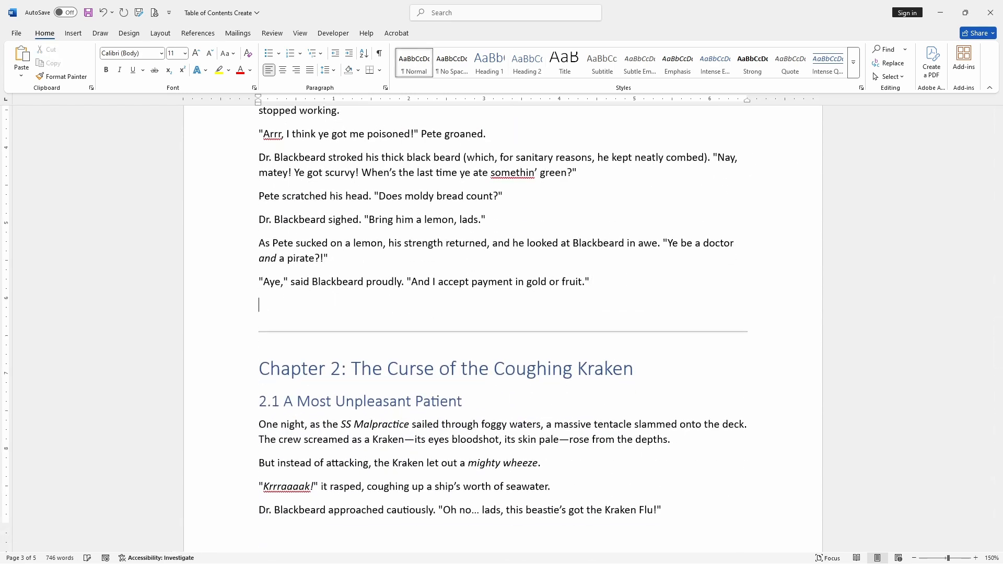
key(ctrl+v)
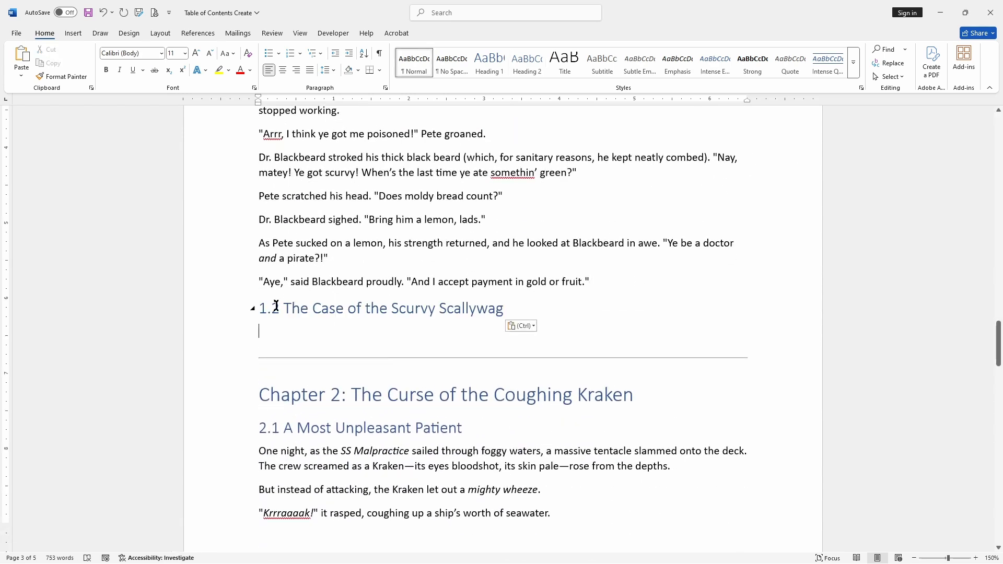
Step: Rename the pasted heading to 1.3 Pirate's Case of Piracy
drag(272, 307, 504, 310)
text(3)
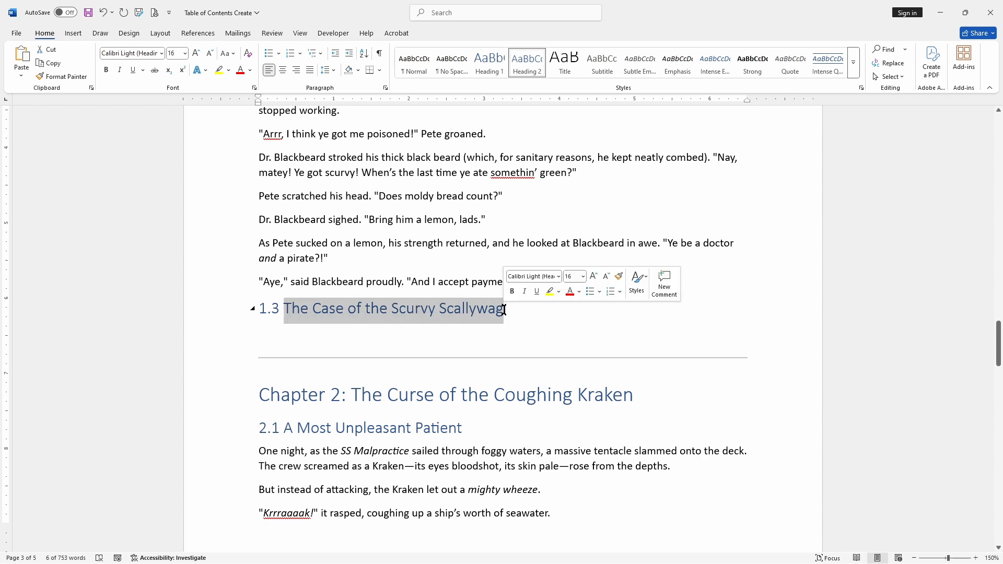
text(Pirat)
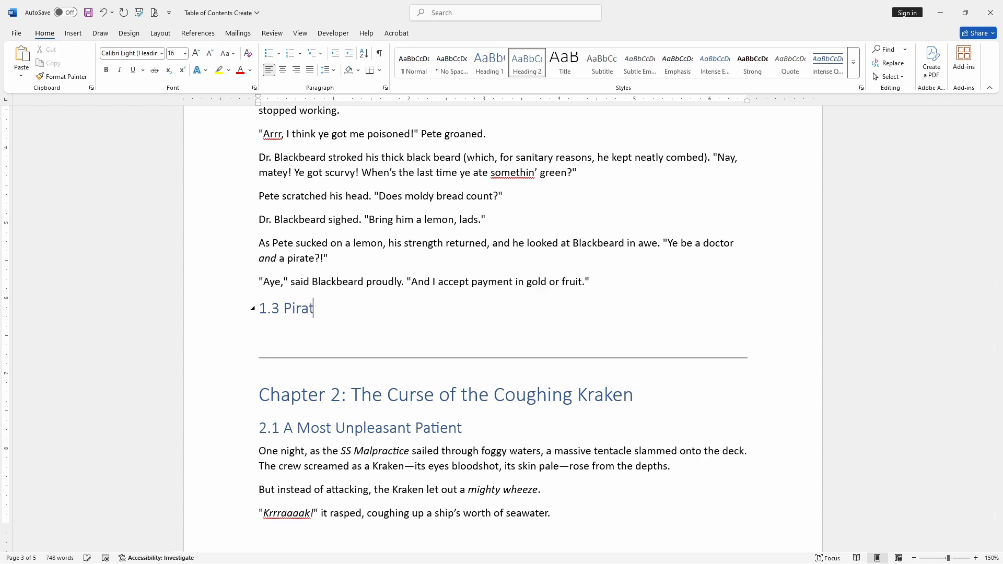
text(e's Case of Piracy)
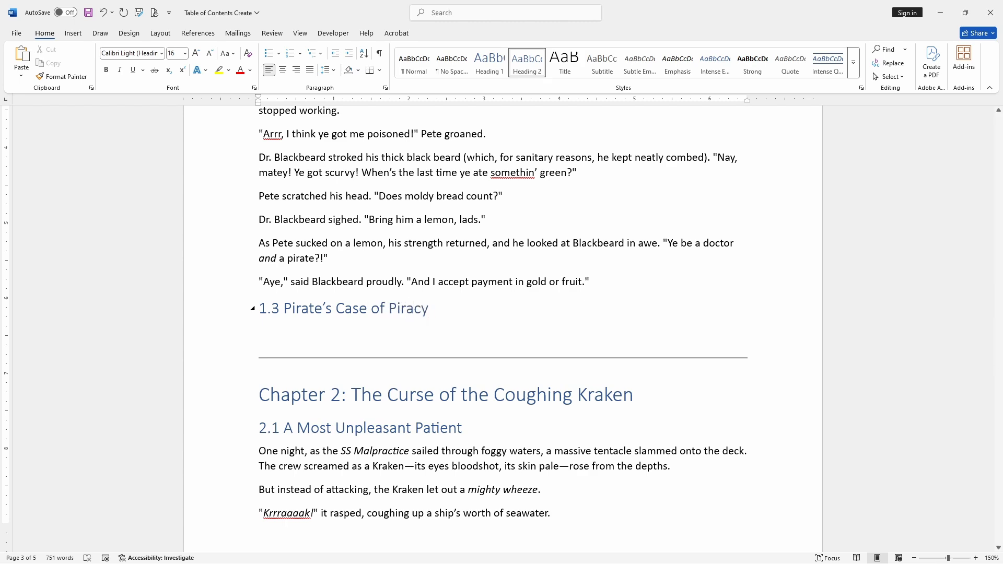
Step: Update the entire table of contents so it includes the new 1.3 section heading
scroll(567, 338, up, 20)
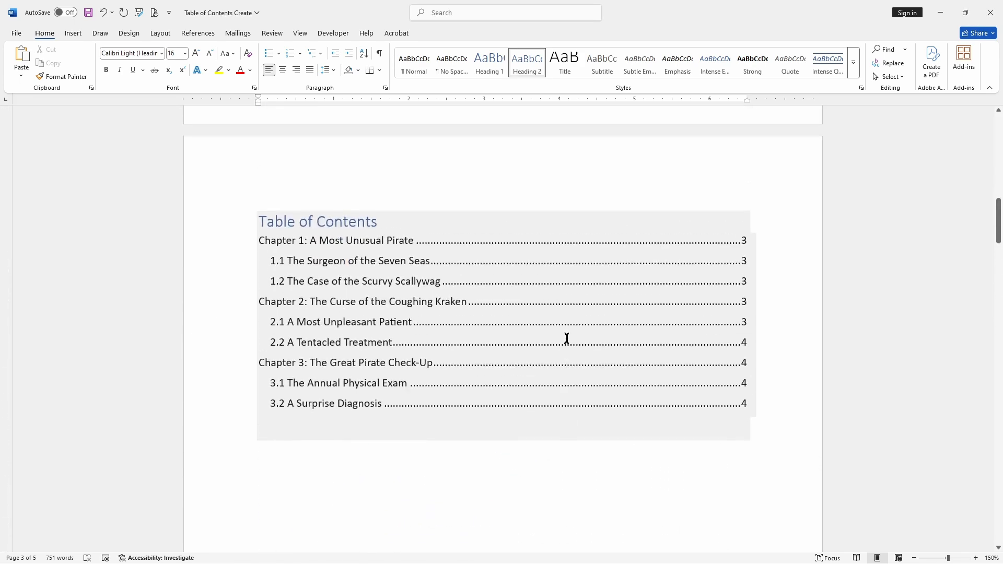
click(567, 339)
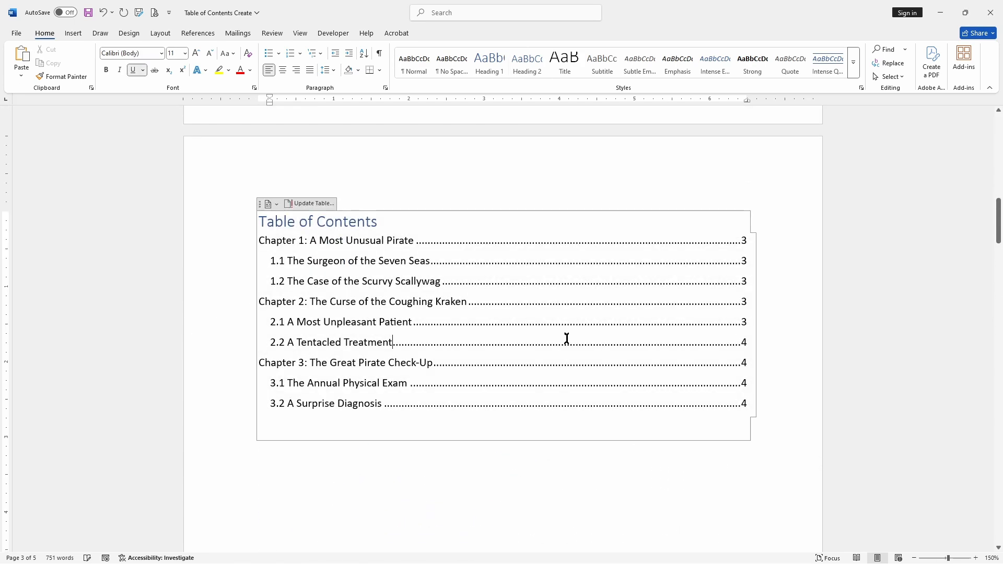
click(314, 204)
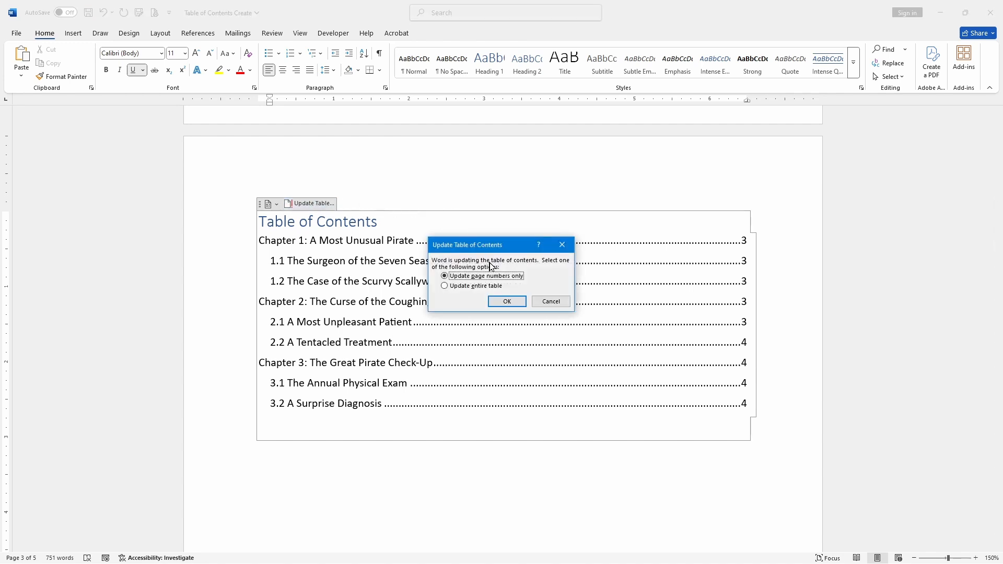
click(474, 286)
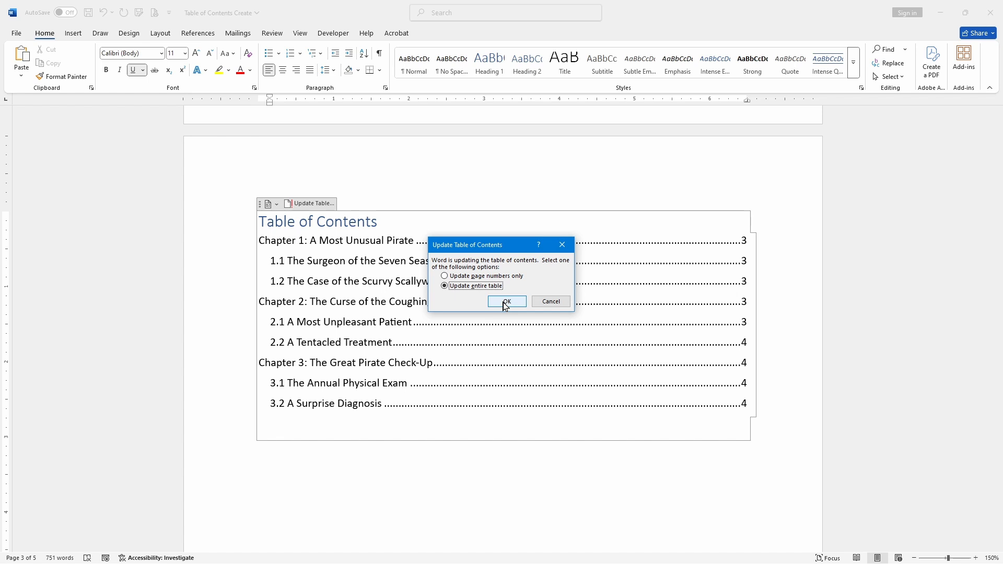
click(504, 301)
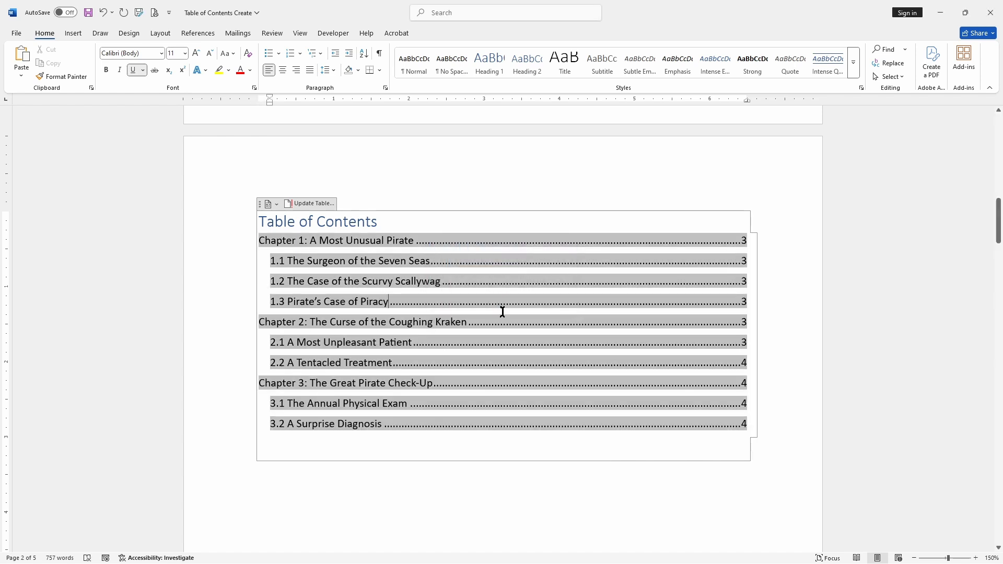
Step: Examine the new 1.3 Pirate's Case of Piracy entry in the updated table of contents
click(435, 497)
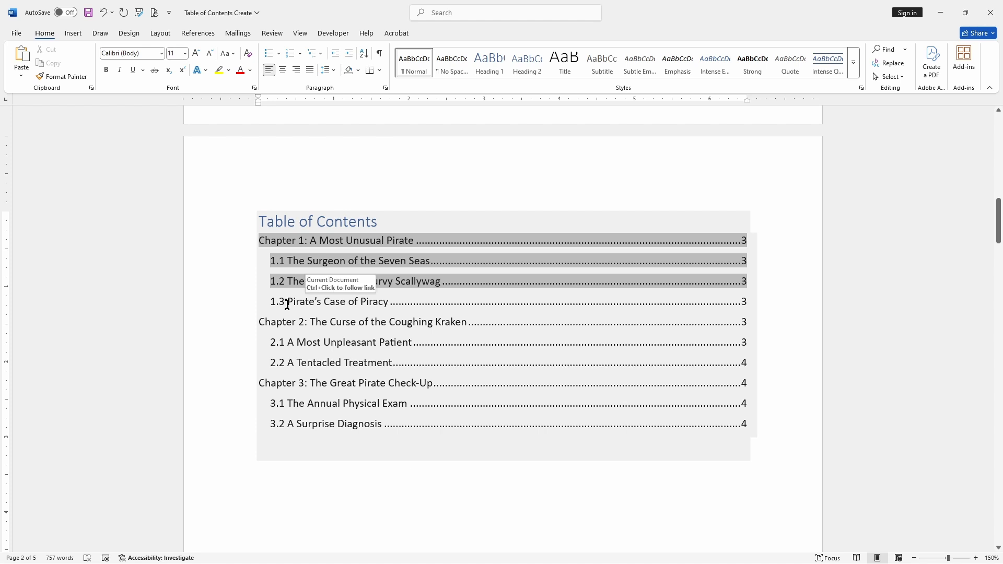
drag(288, 302, 389, 301)
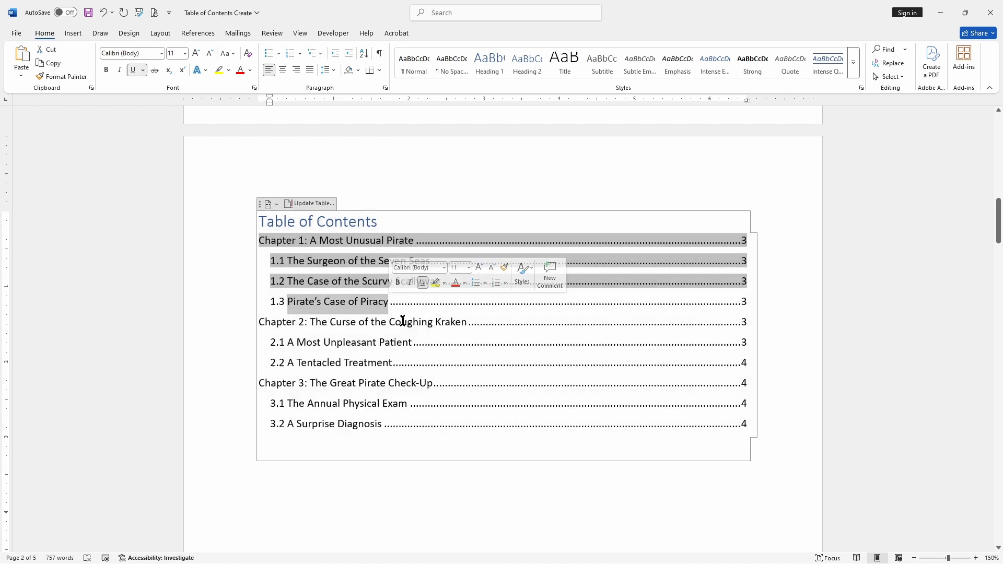
click(495, 509)
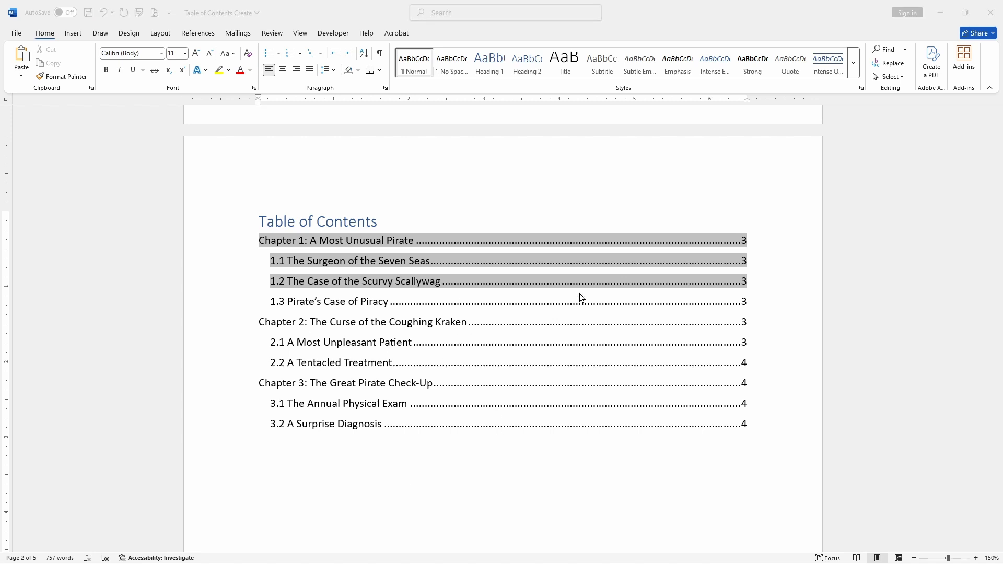
click(629, 315)
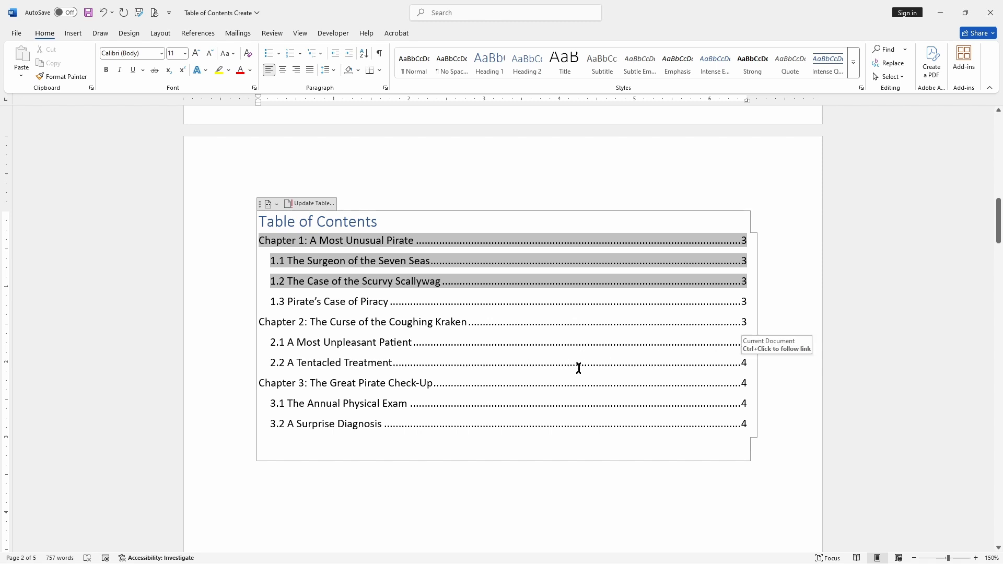
click(449, 192)
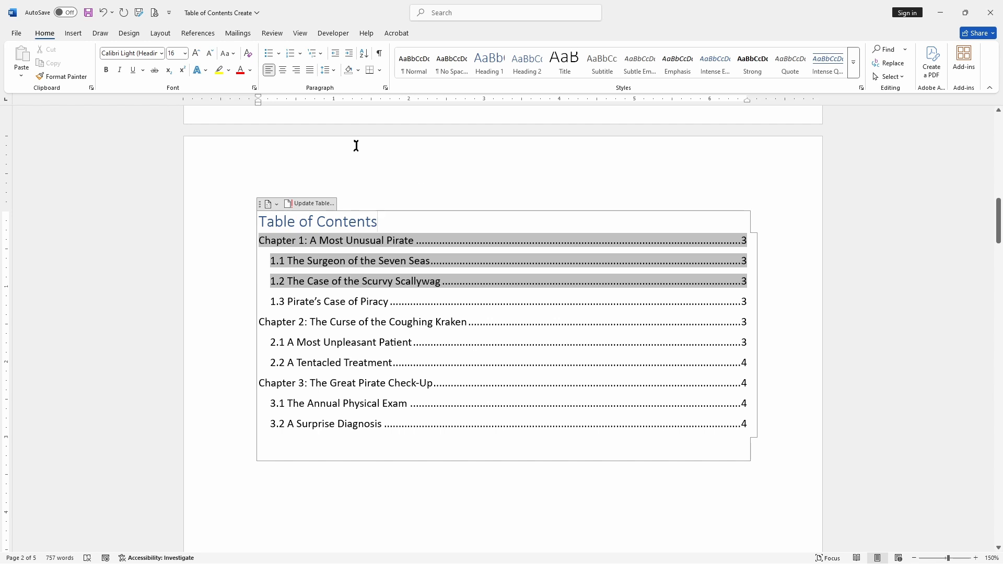
Step: Open the custom table of contents settings and set the tab leader to none
click(197, 33)
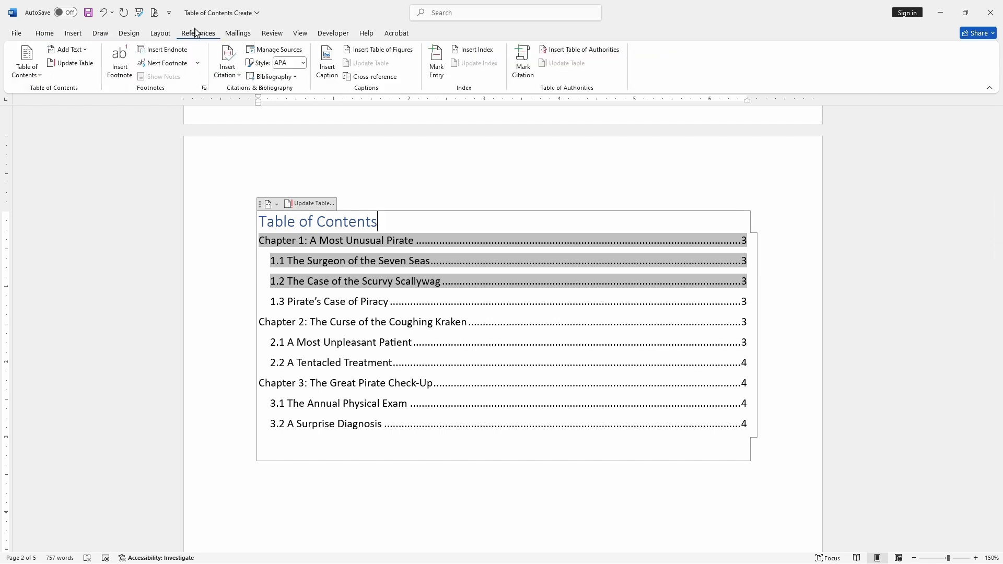
click(21, 75)
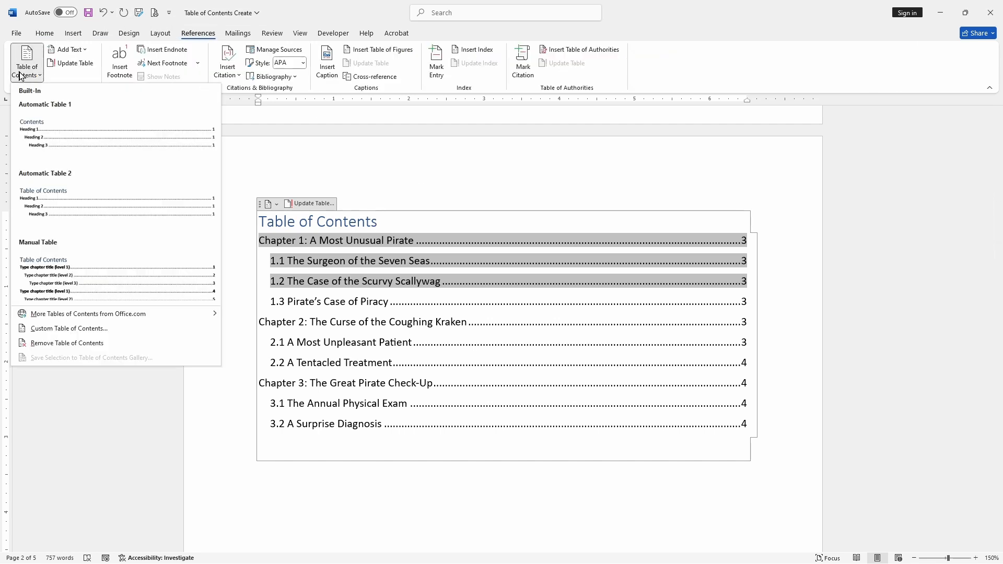
click(127, 329)
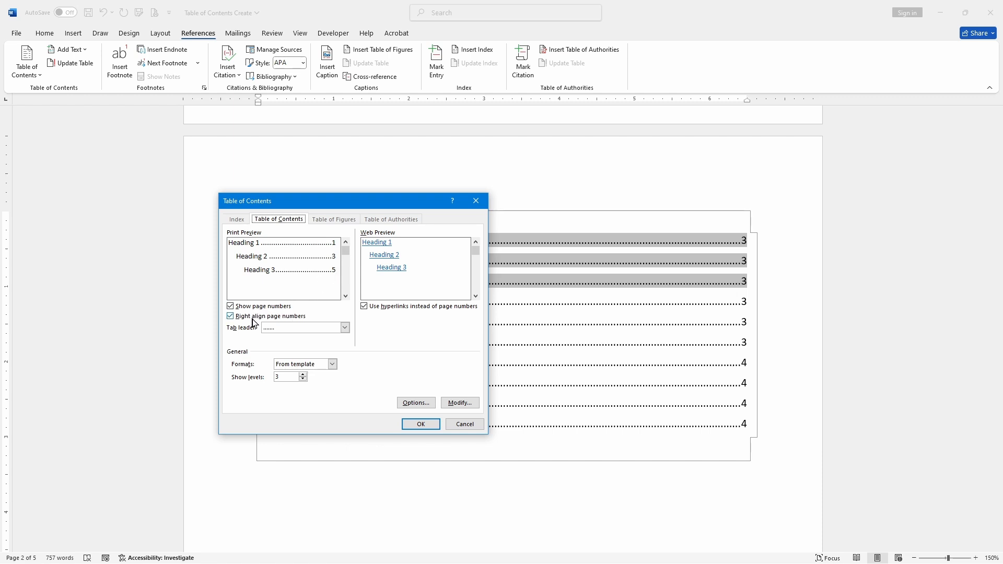
click(345, 328)
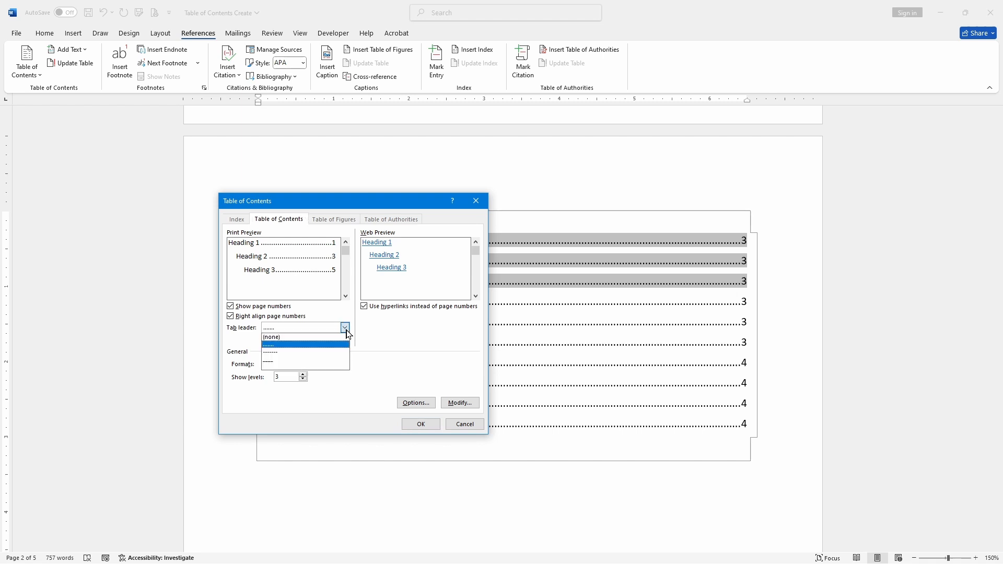
click(317, 338)
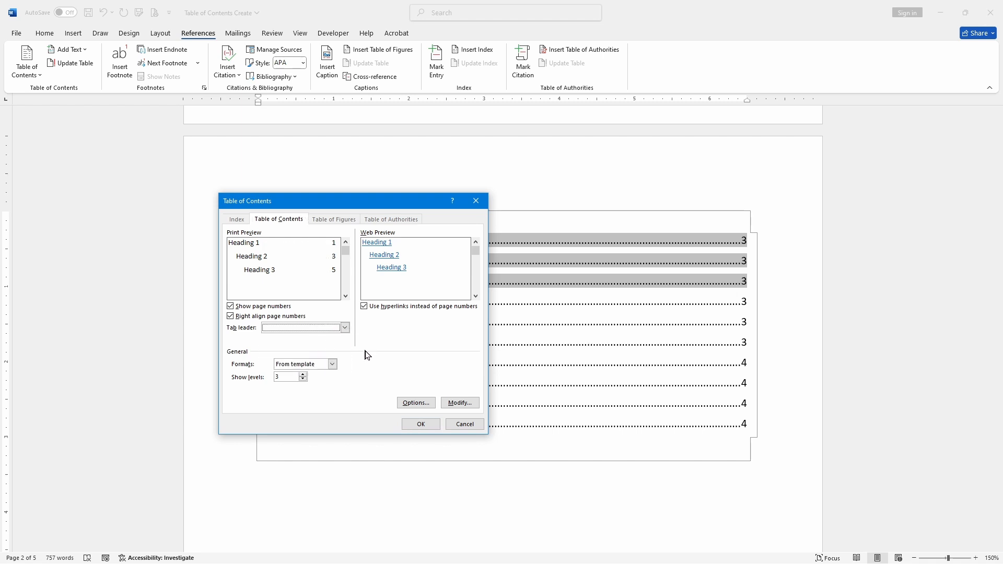
Step: Preview the Classic, Distinctive and Modern table of contents formats, then choose the Simple format
click(332, 365)
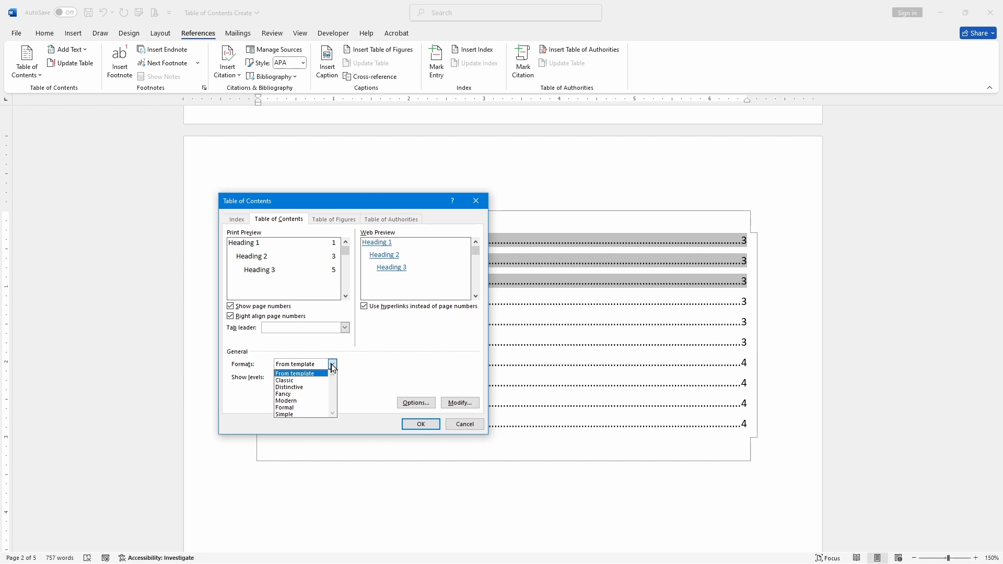
click(319, 387)
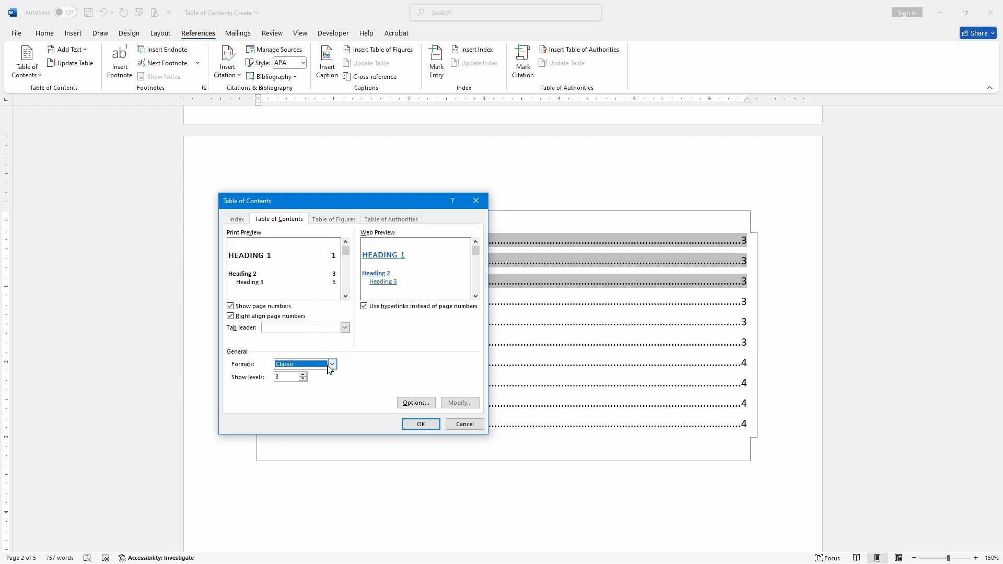
click(332, 365)
click(312, 388)
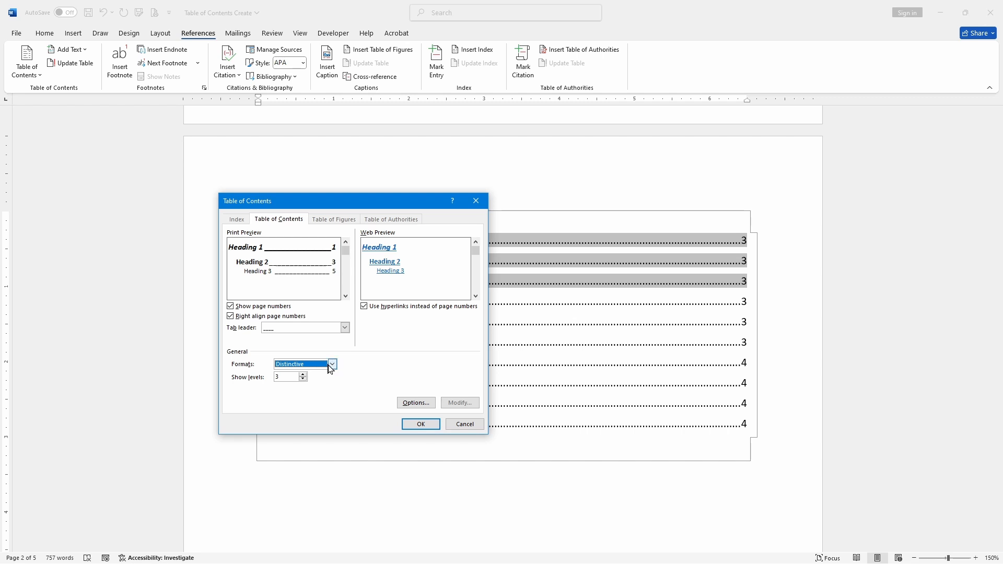
click(330, 366)
click(311, 402)
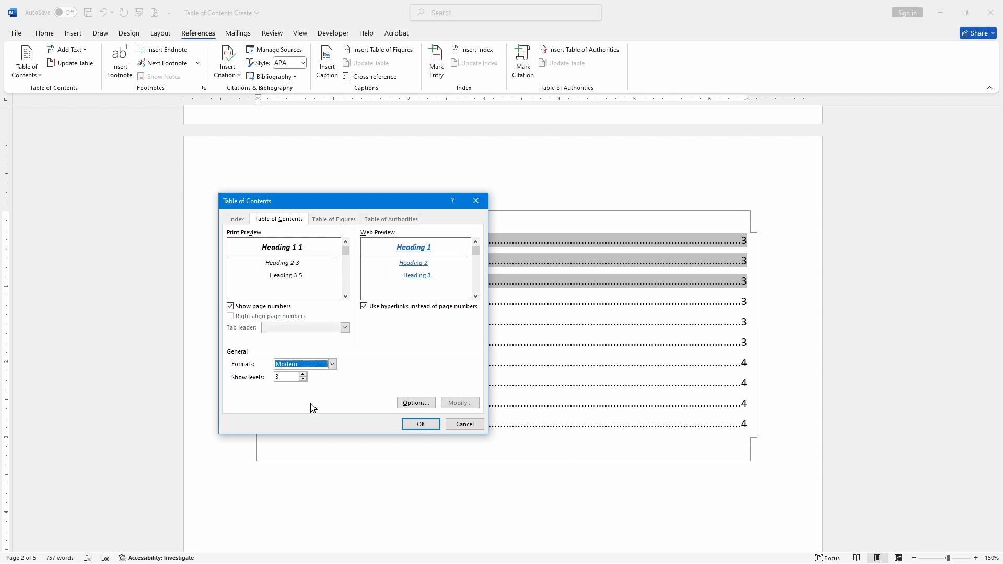
click(333, 365)
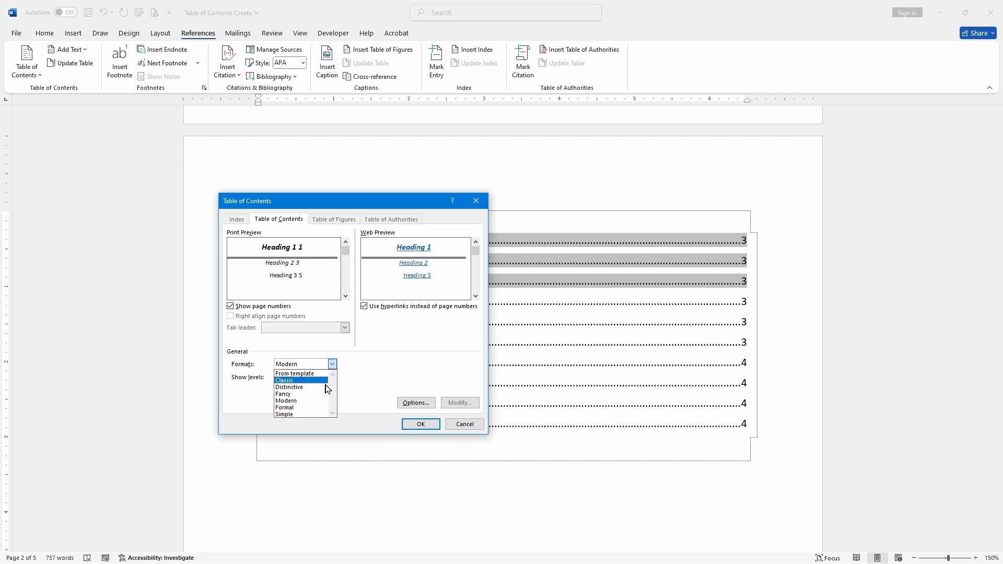
click(310, 413)
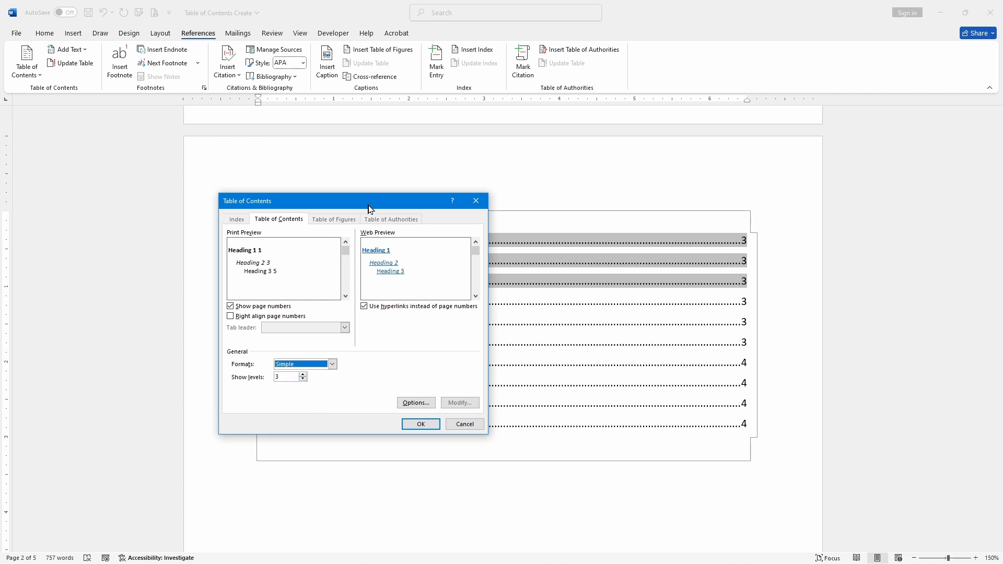
Step: Set the table of contents to show 1 level and replace the existing table
drag(368, 205, 142, 208)
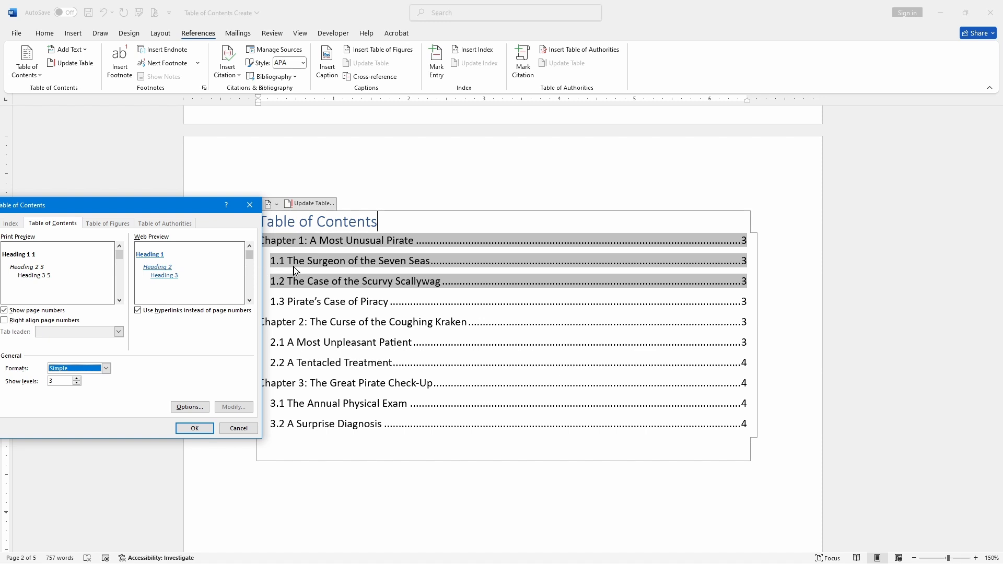
click(76, 384)
click(77, 384)
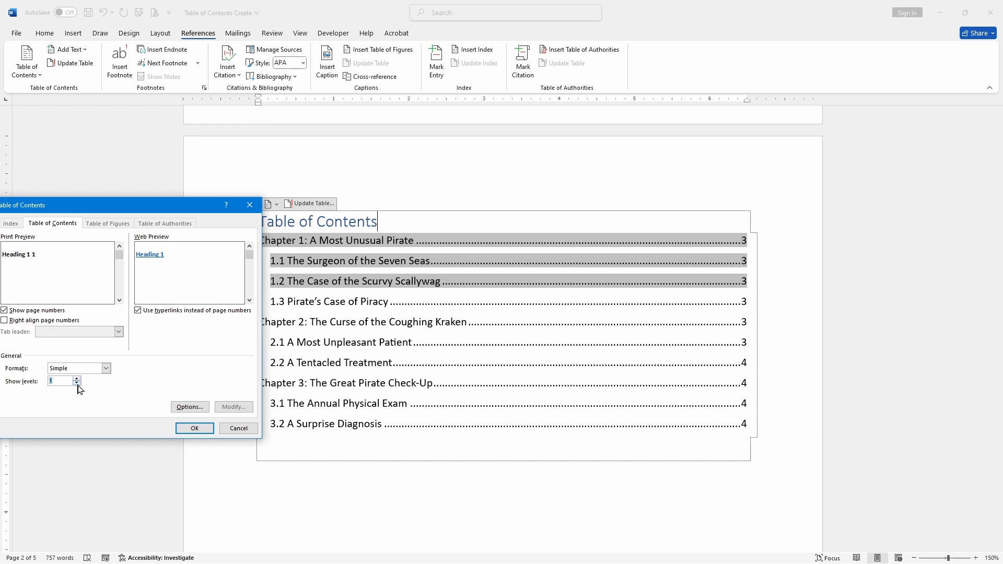
click(195, 429)
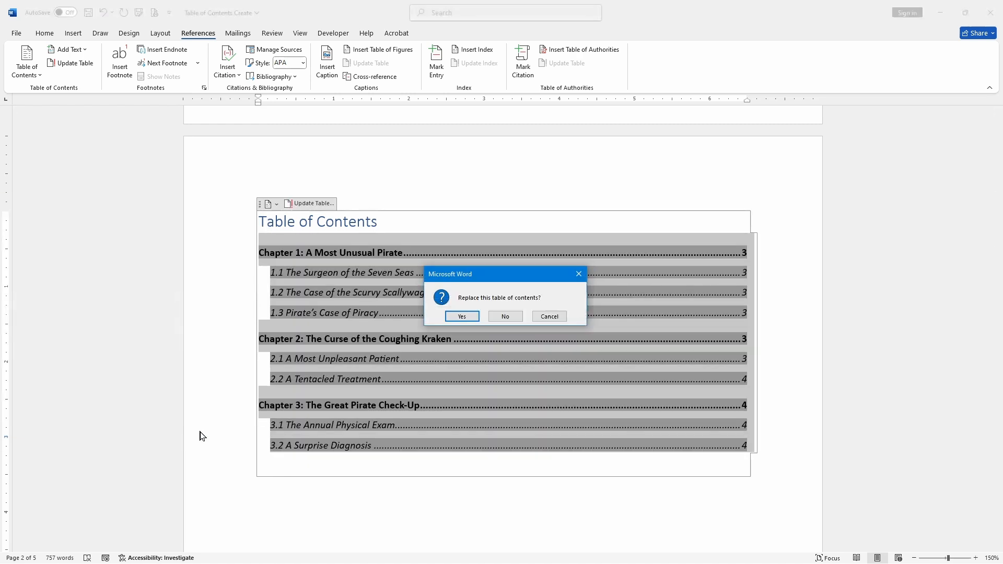
click(460, 316)
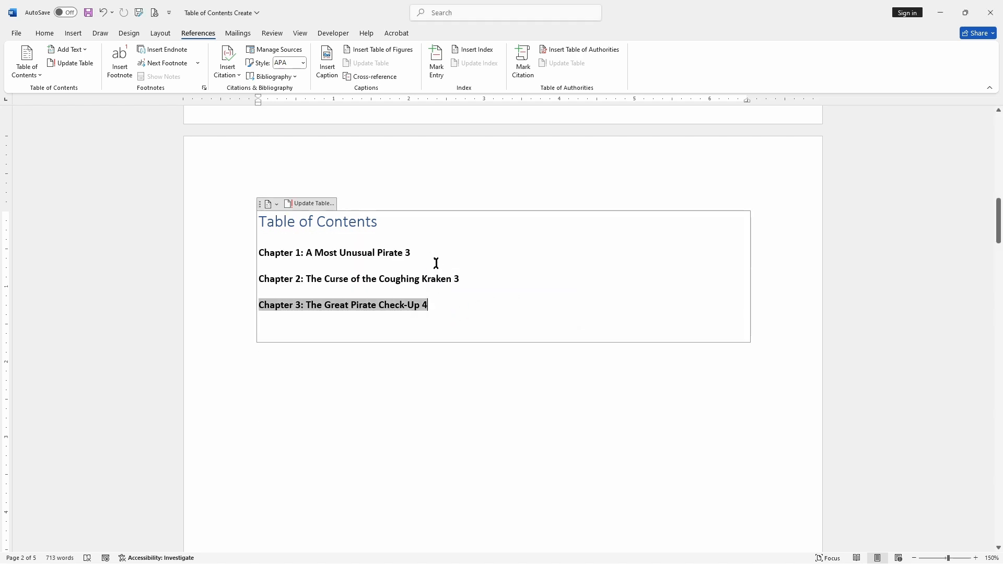
Step: Apply the Green document colour scheme
click(409, 250)
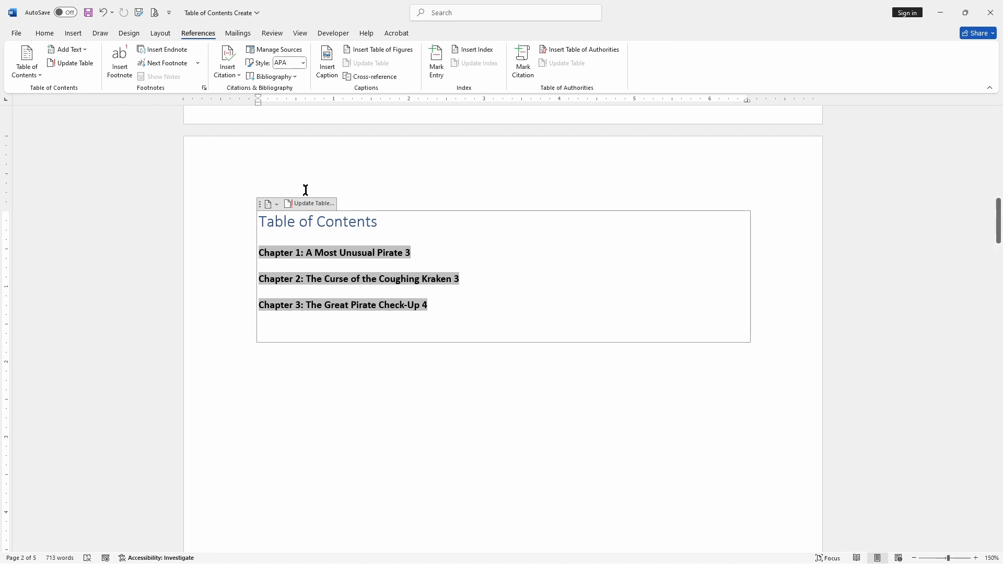
click(130, 32)
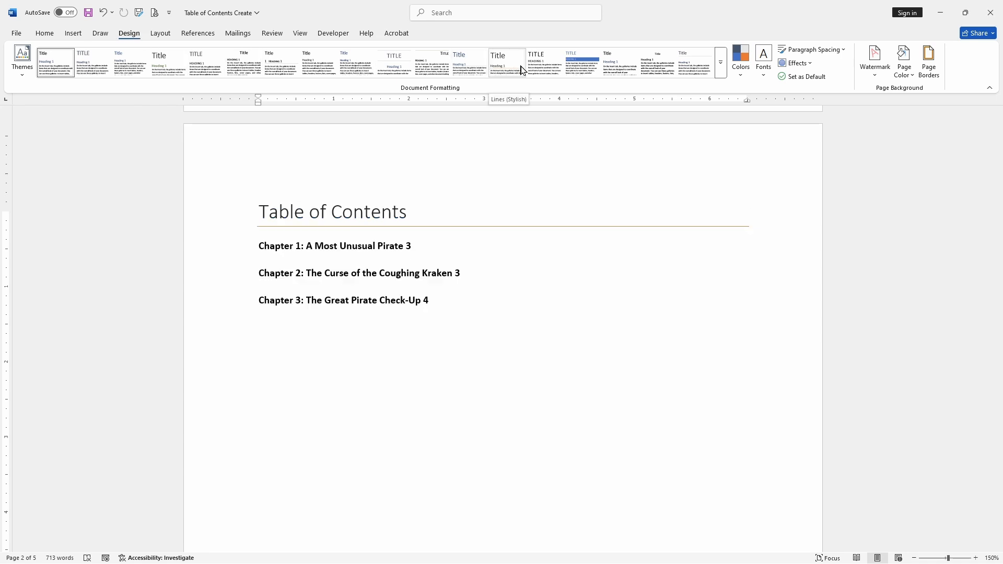
click(444, 229)
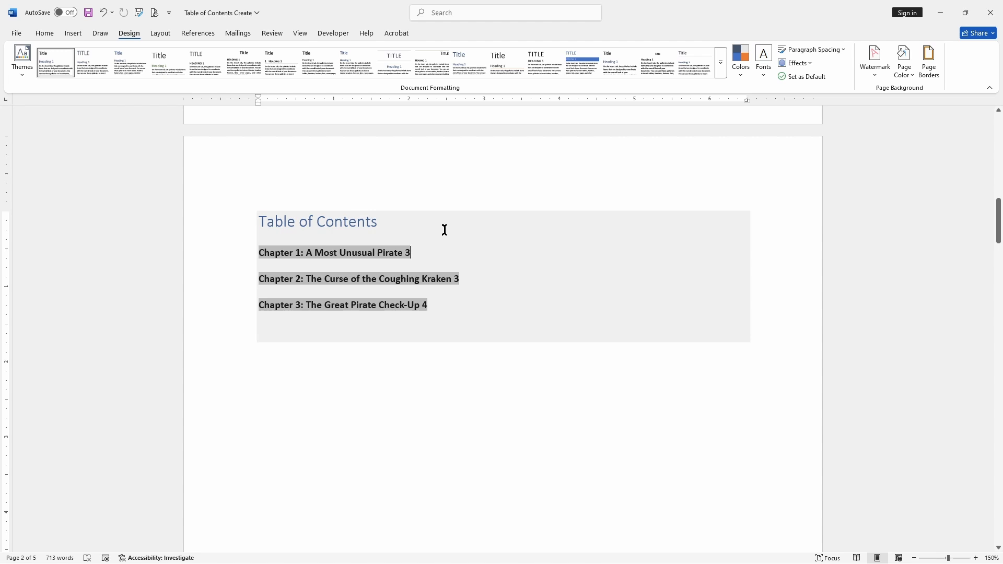
click(742, 73)
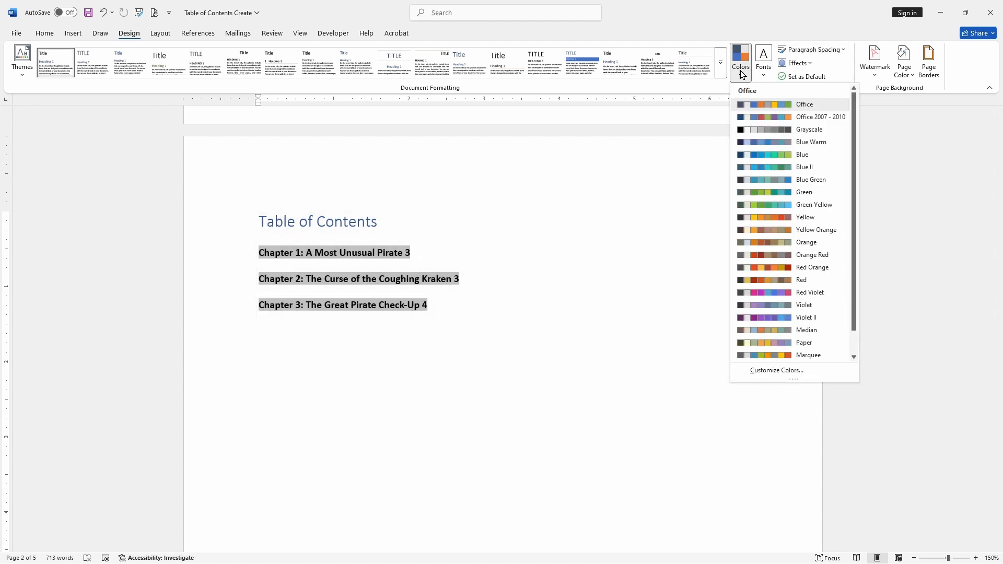
click(756, 193)
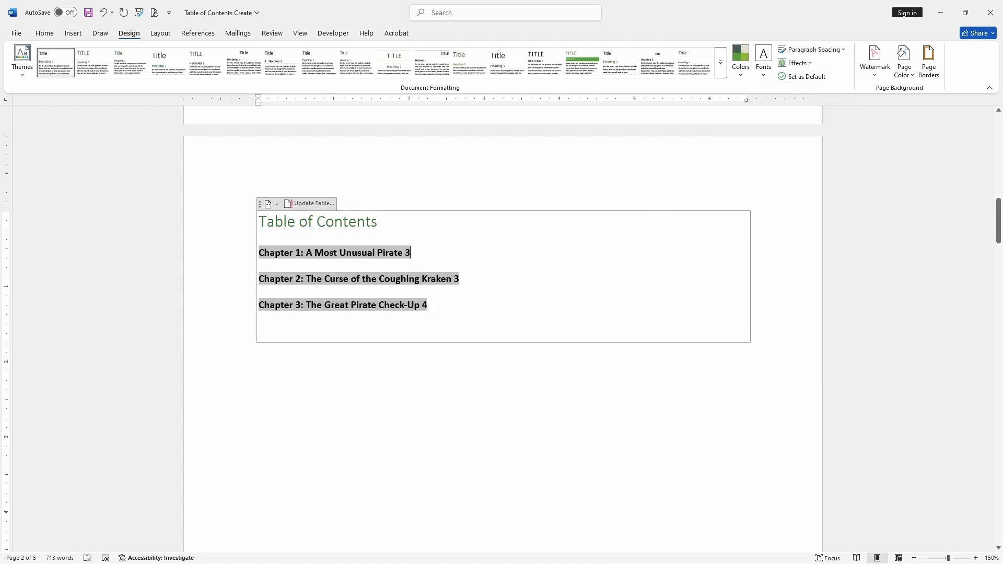
Step: Scroll through the document to review the recoloured title and headings
drag(329, 220, 362, 219)
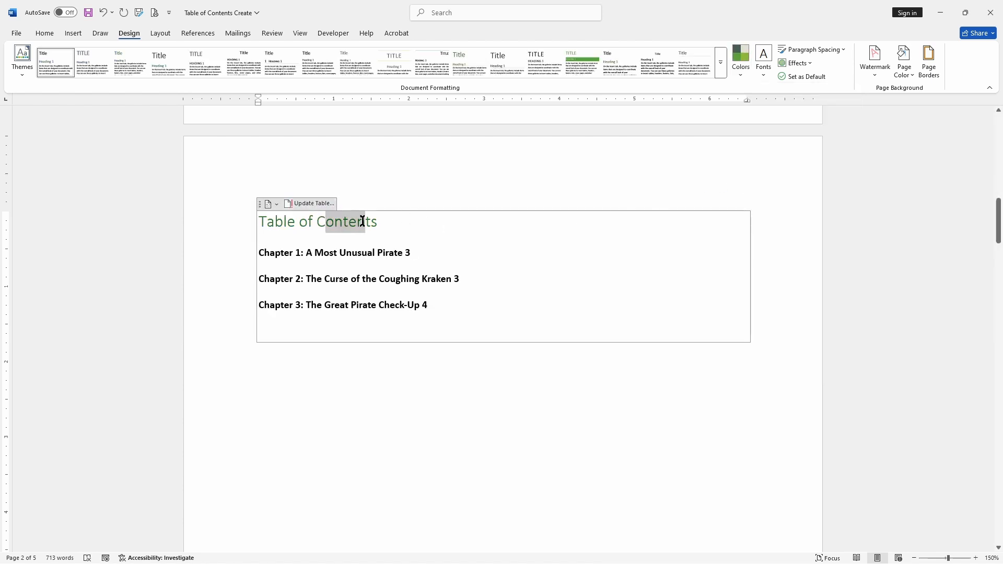
click(489, 248)
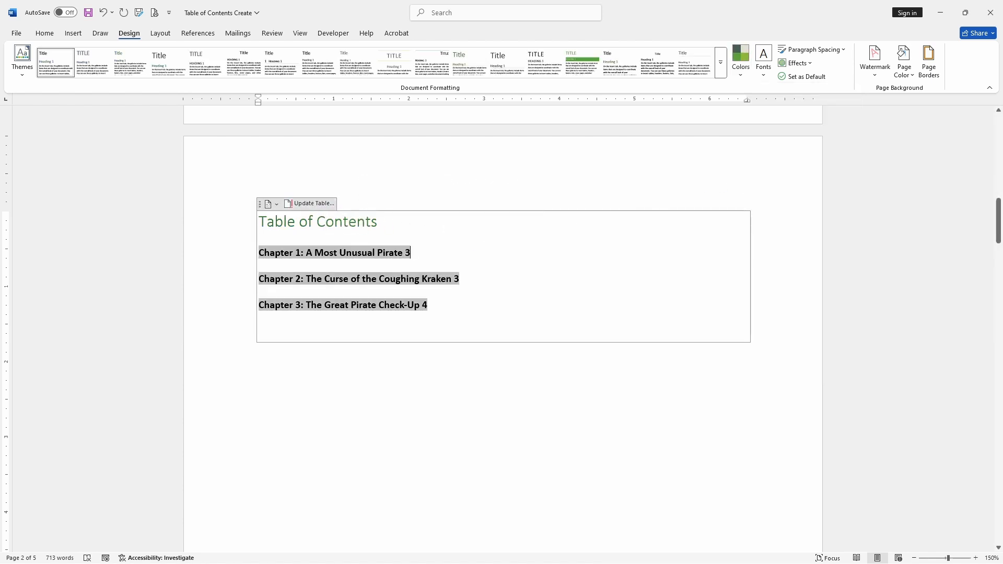
ctrl+click(399, 267)
scroll(457, 250, down, 3)
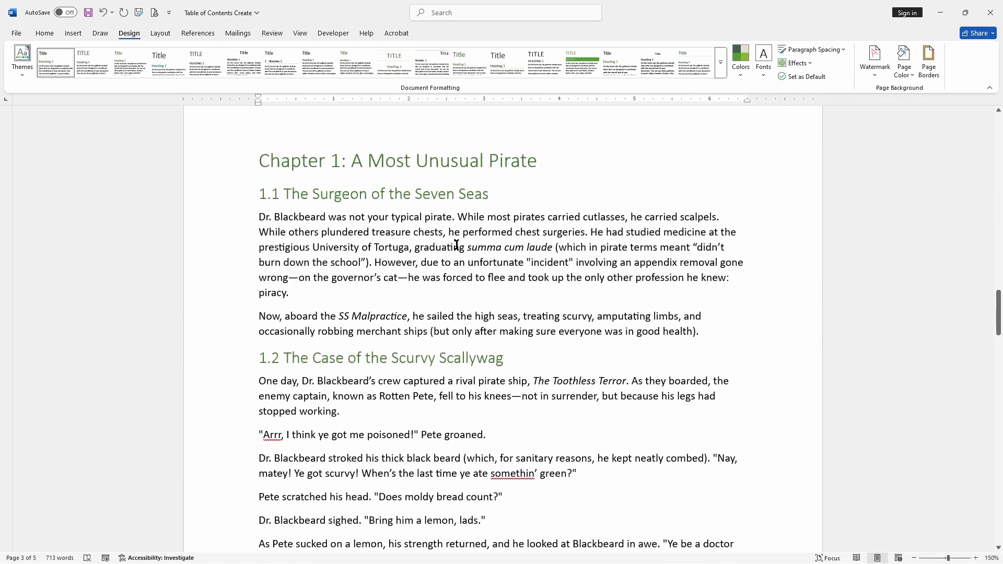
scroll(457, 245, up, 18)
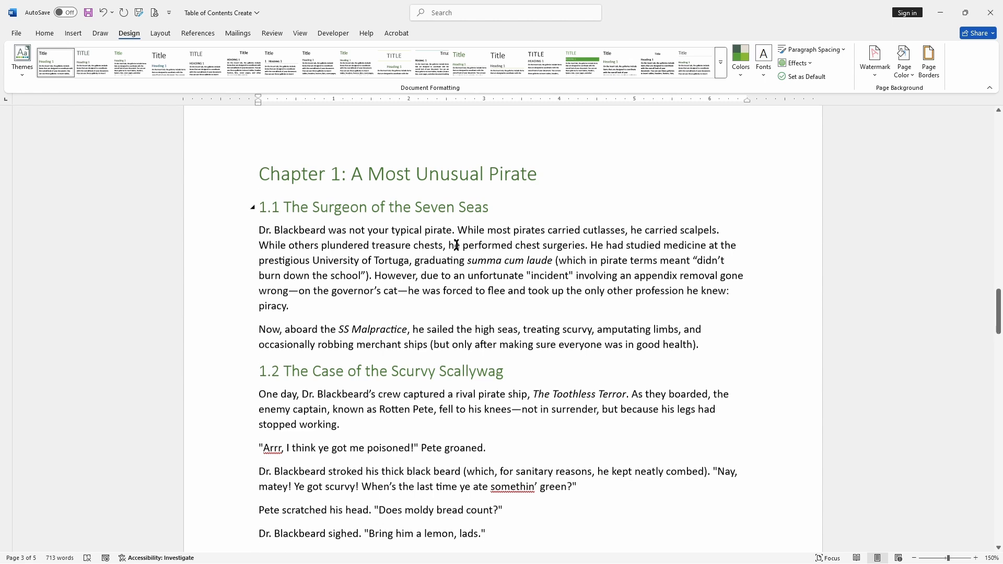
scroll(457, 245, up, 15)
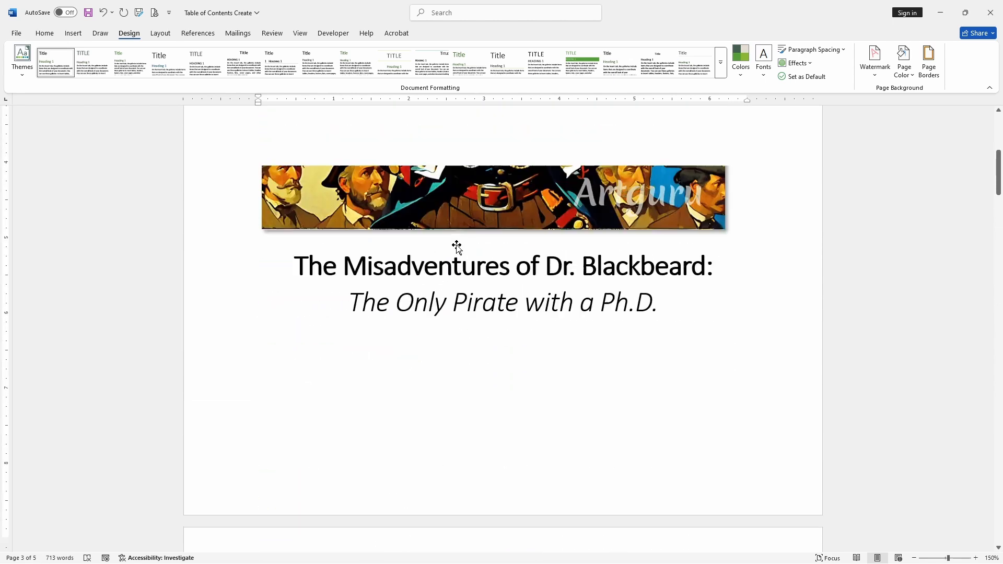
Step: Scroll through the title page and table of contents to review them
click(299, 371)
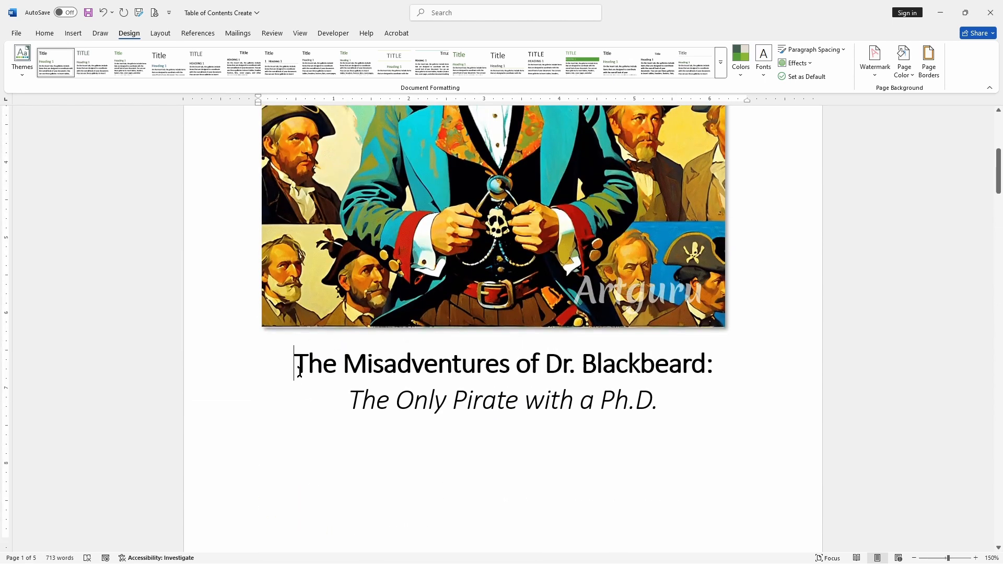
click(44, 34)
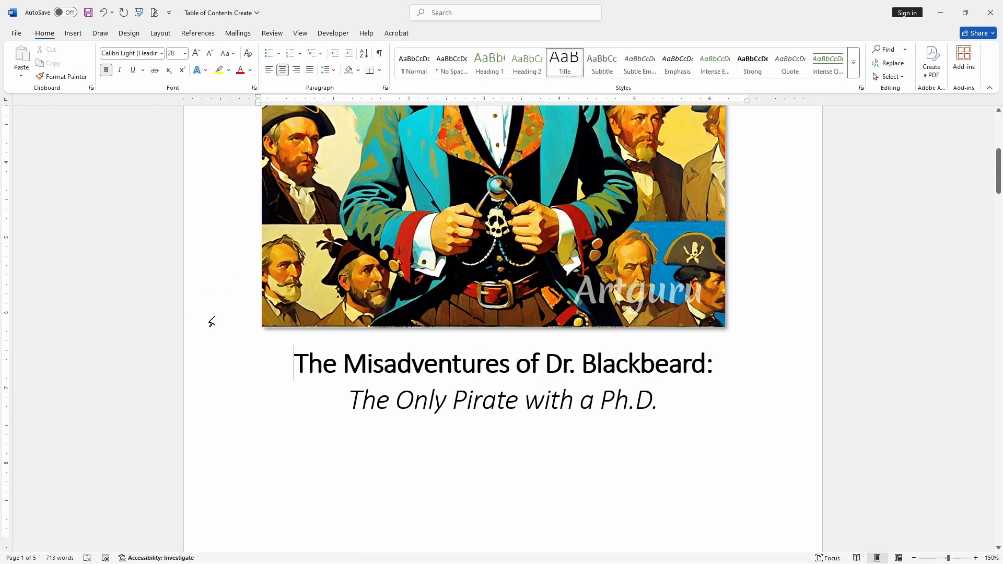
scroll(224, 313, down, 9)
click(226, 307)
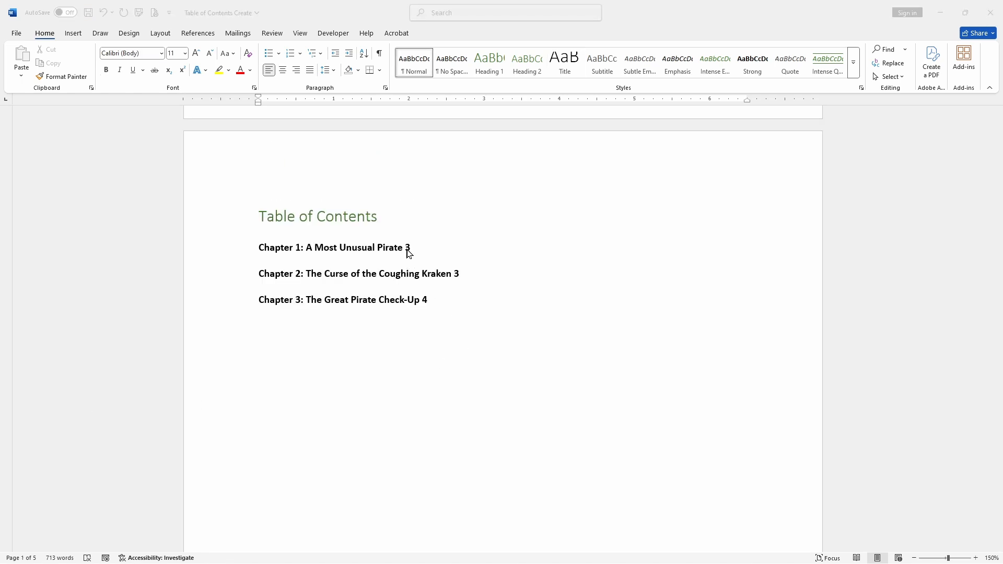
scroll(408, 252, up, 10)
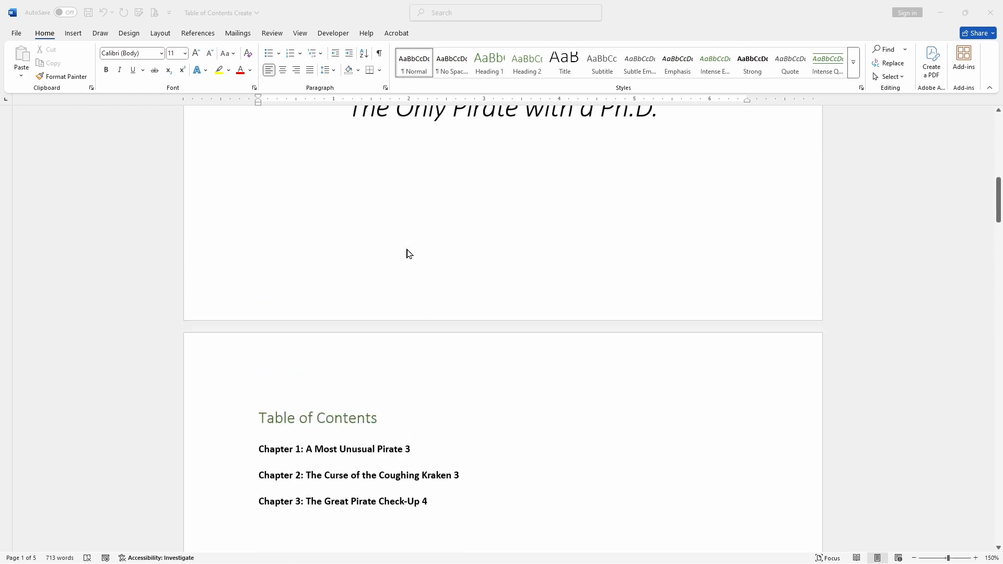
scroll(408, 254, up, 1)
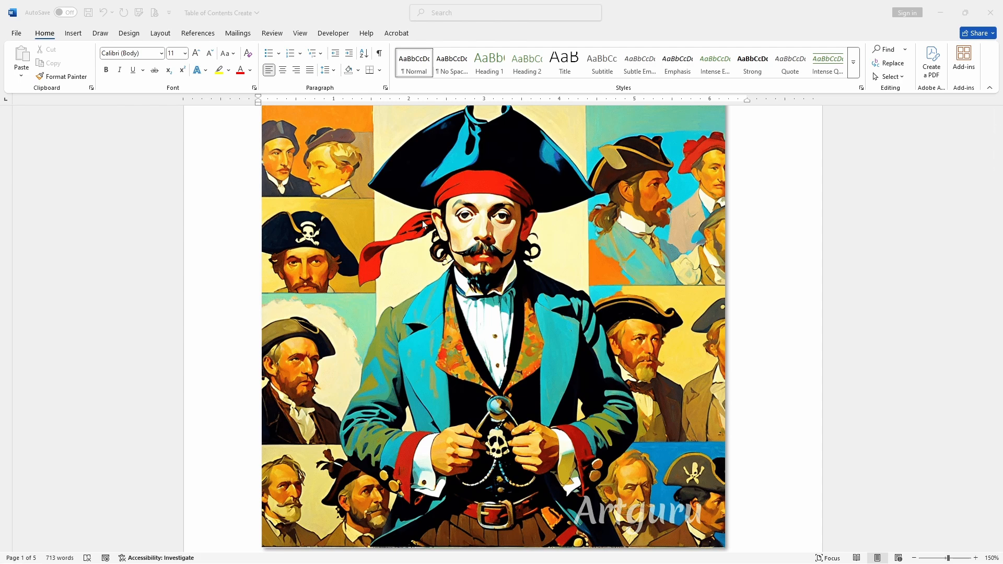
scroll(422, 223, down, 10)
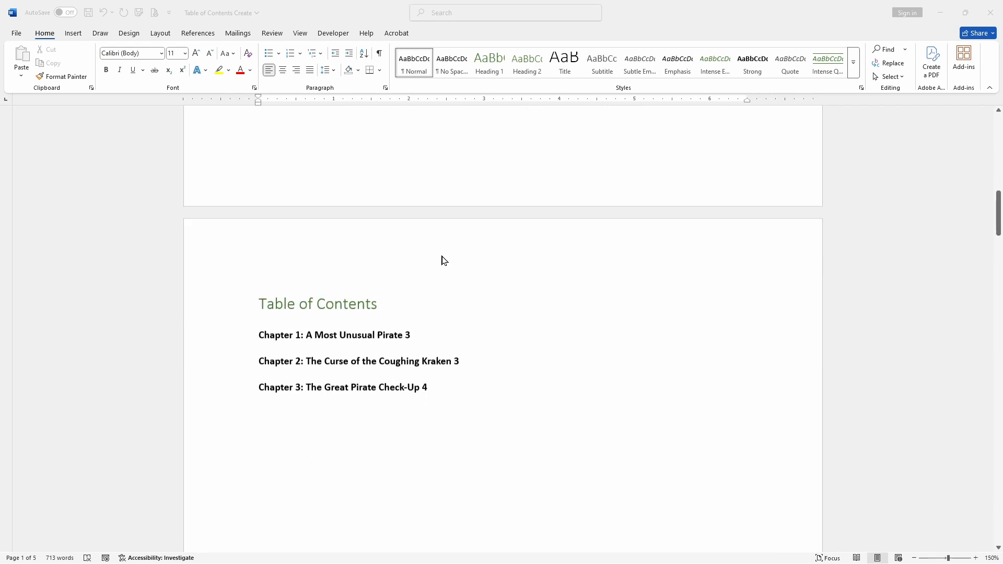
scroll(443, 260, down, 3)
scroll(444, 260, down, 6)
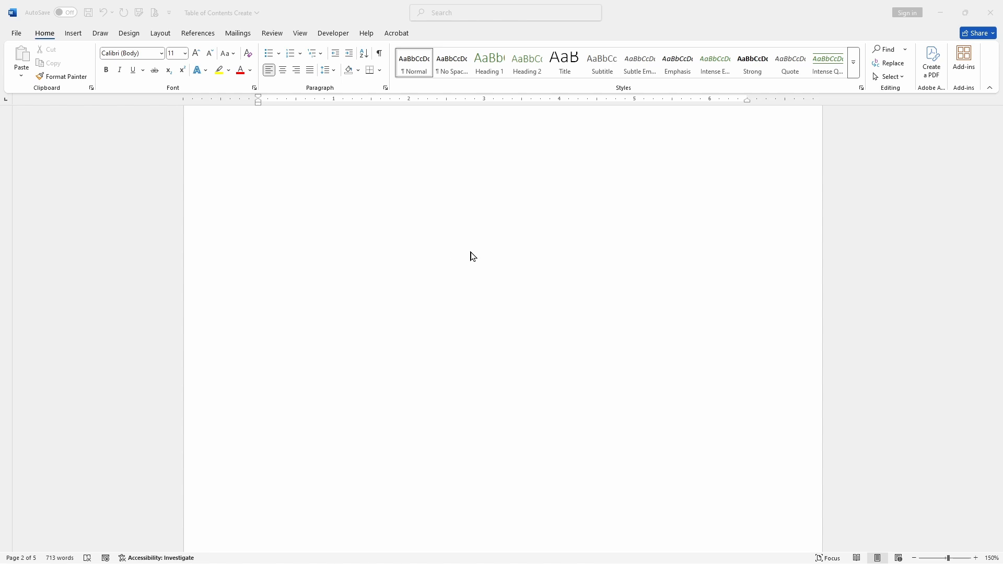
scroll(543, 219, down, 5)
scroll(545, 225, up, 10)
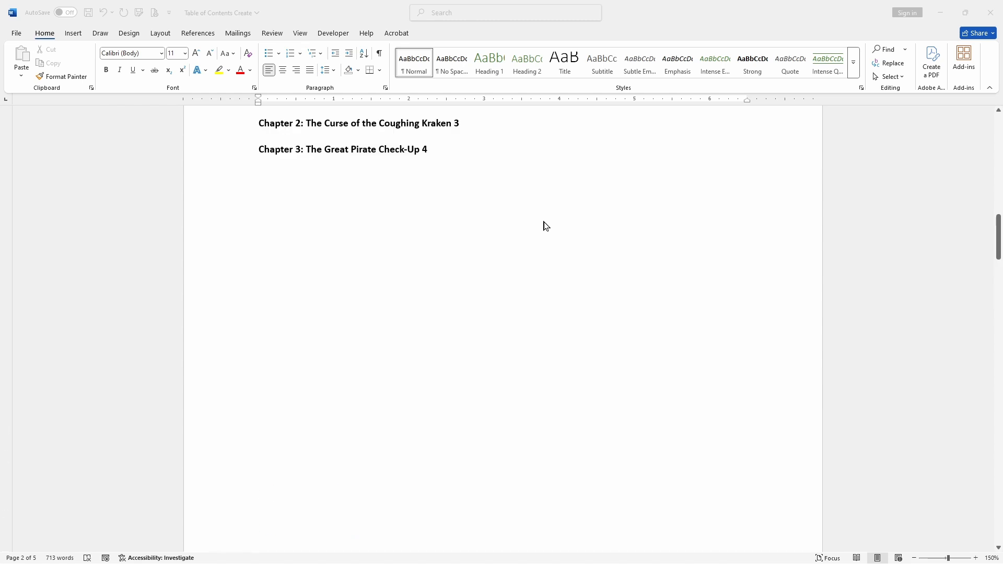
scroll(546, 226, up, 3)
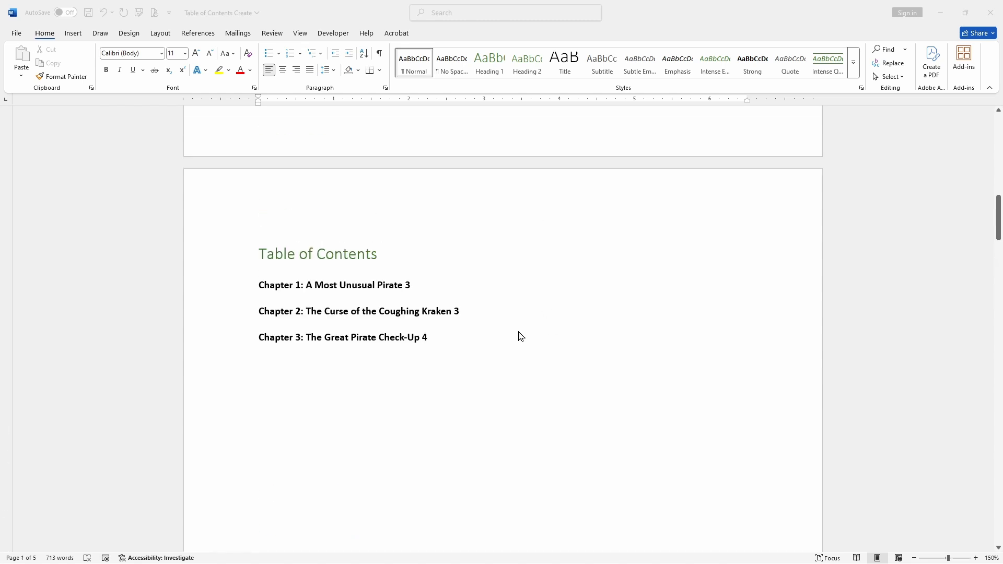
Step: Insert Plain Number 3 page numbers at the bottom of the pages
click(69, 33)
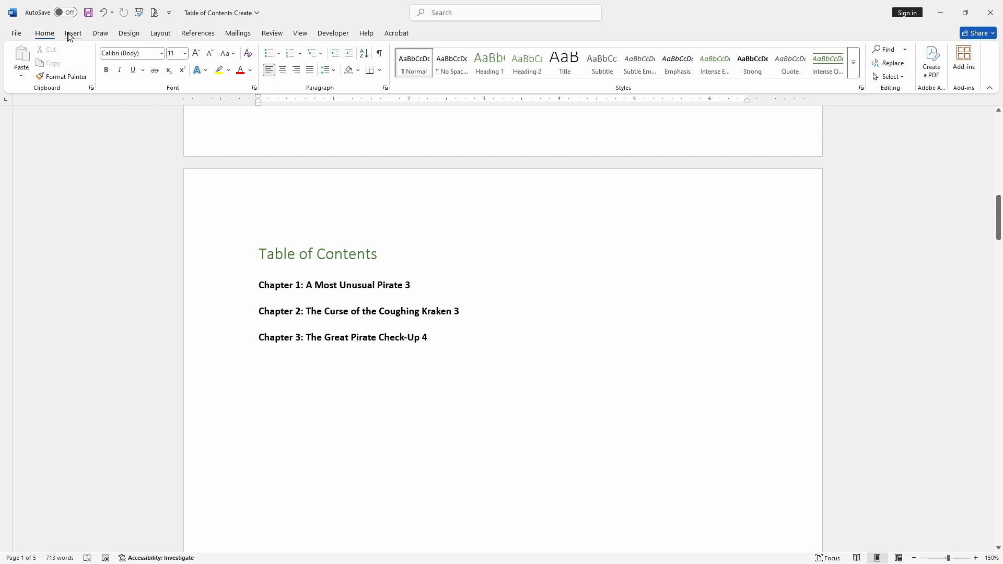
click(70, 35)
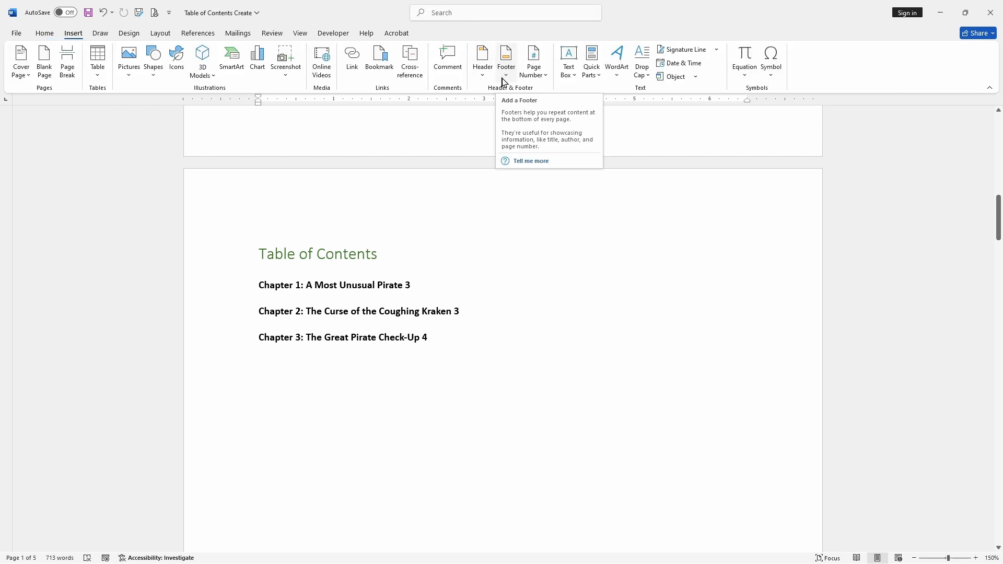
click(528, 78)
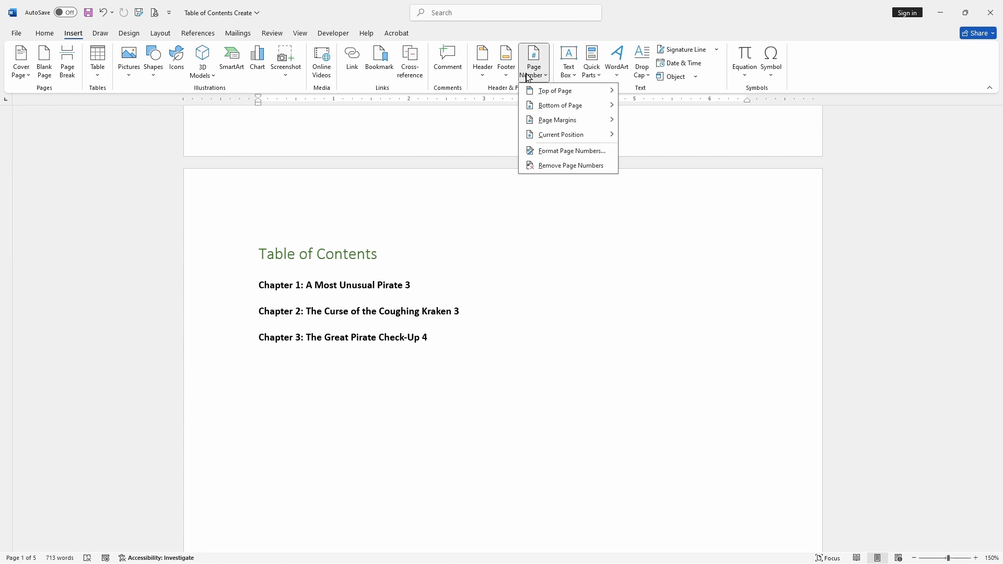
mouse_move(569, 108)
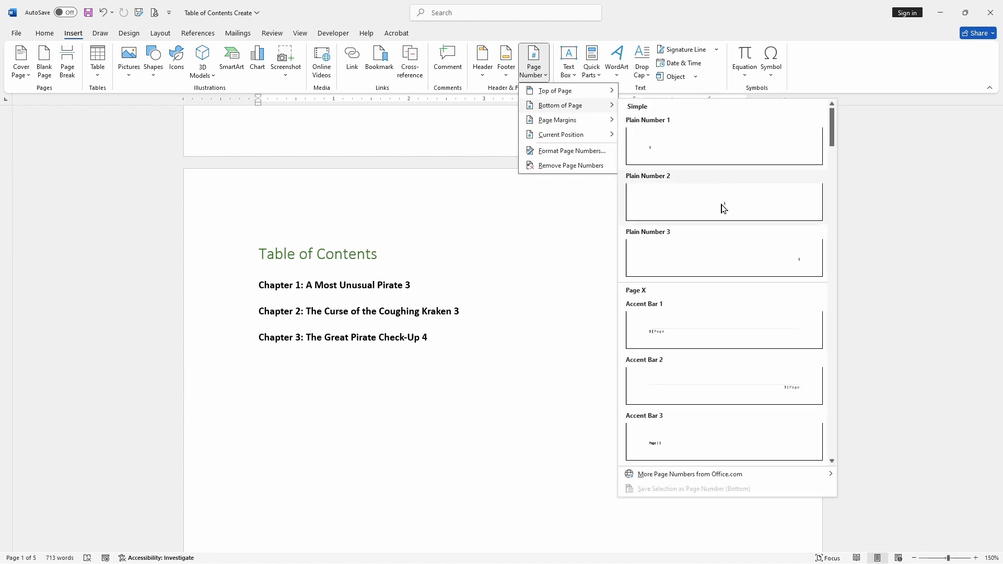
click(712, 256)
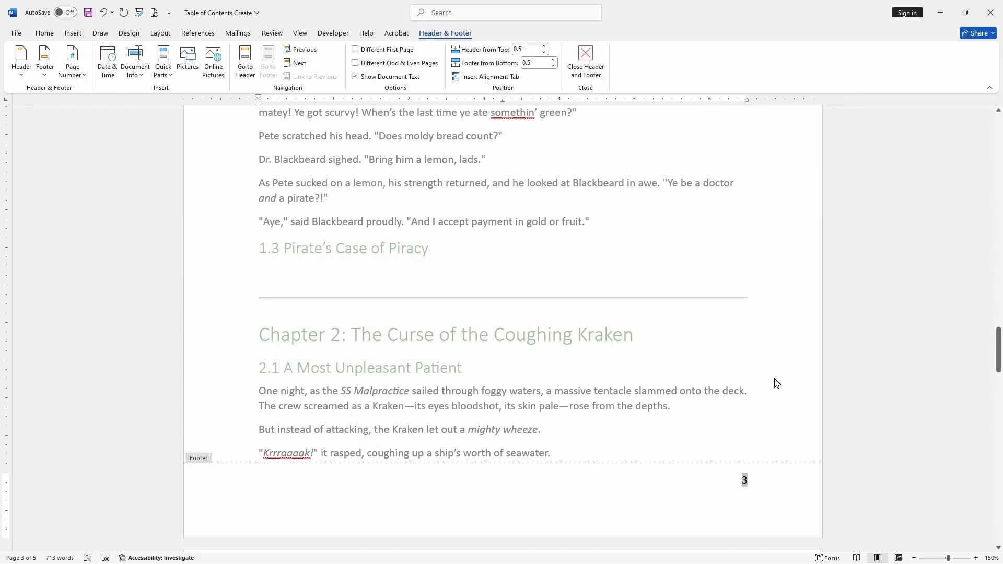
Step: Enable a different first page for the headers and footers
scroll(766, 486, up, 20)
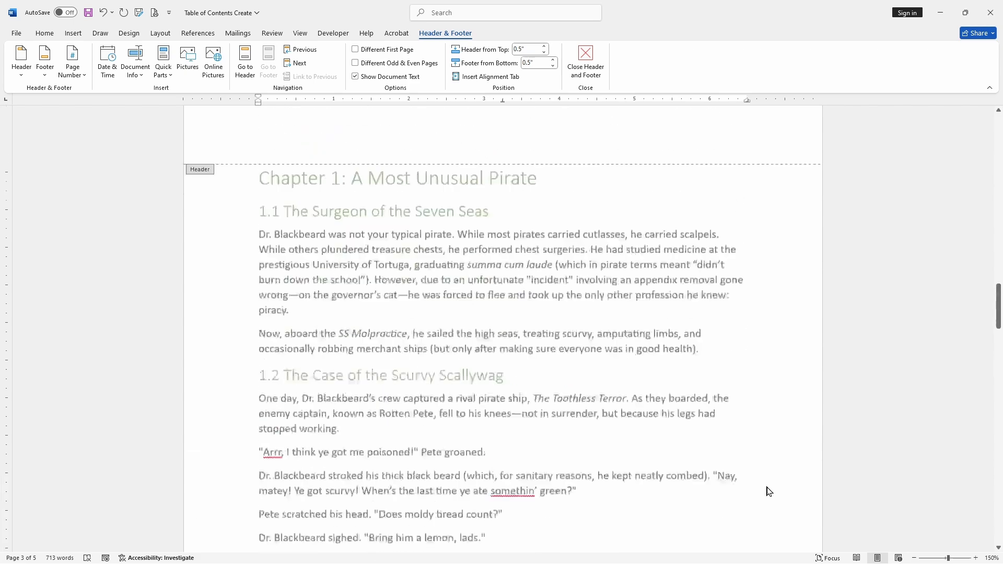
scroll(767, 486, up, 10)
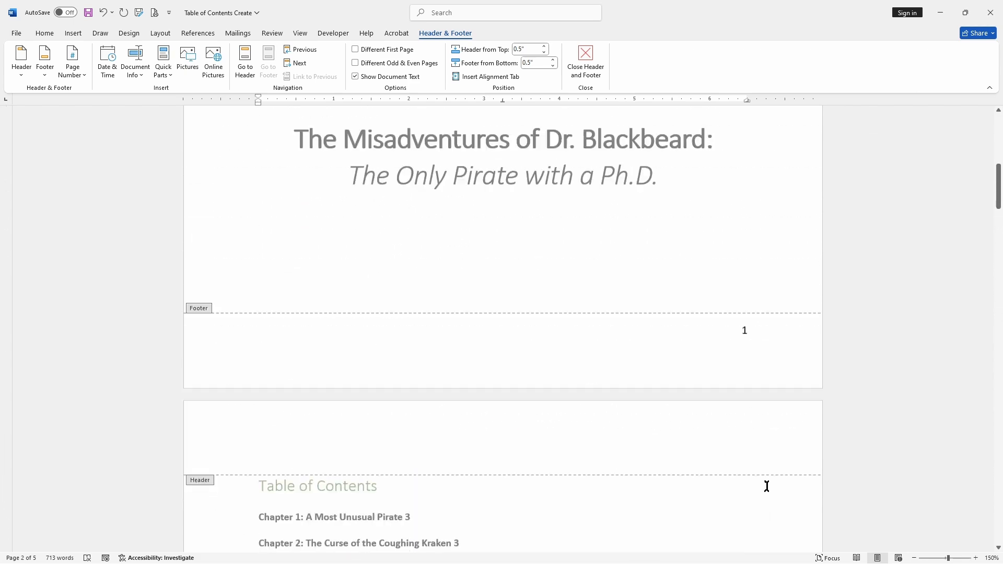
scroll(763, 460, down, 1)
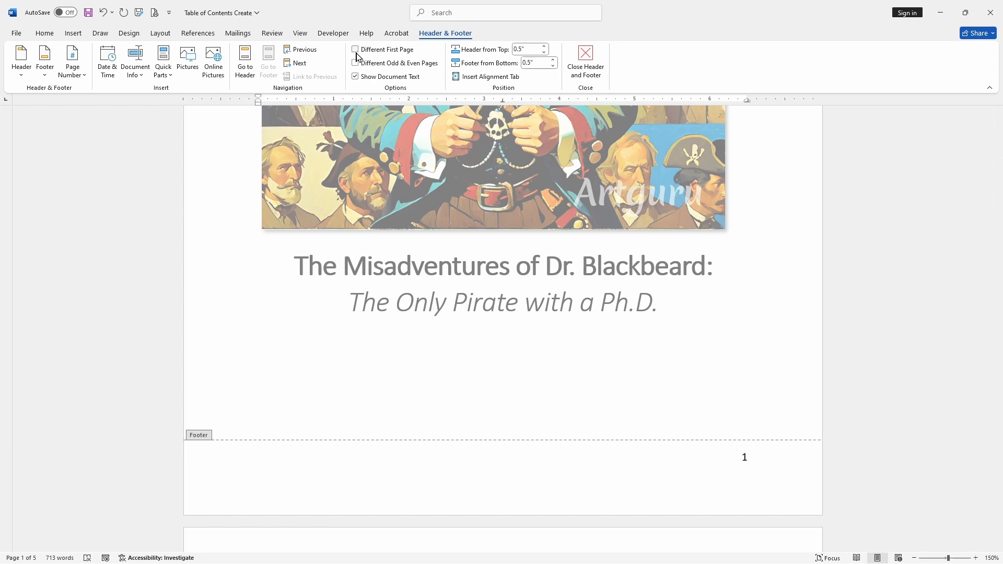
click(355, 49)
scroll(701, 238, up, 6)
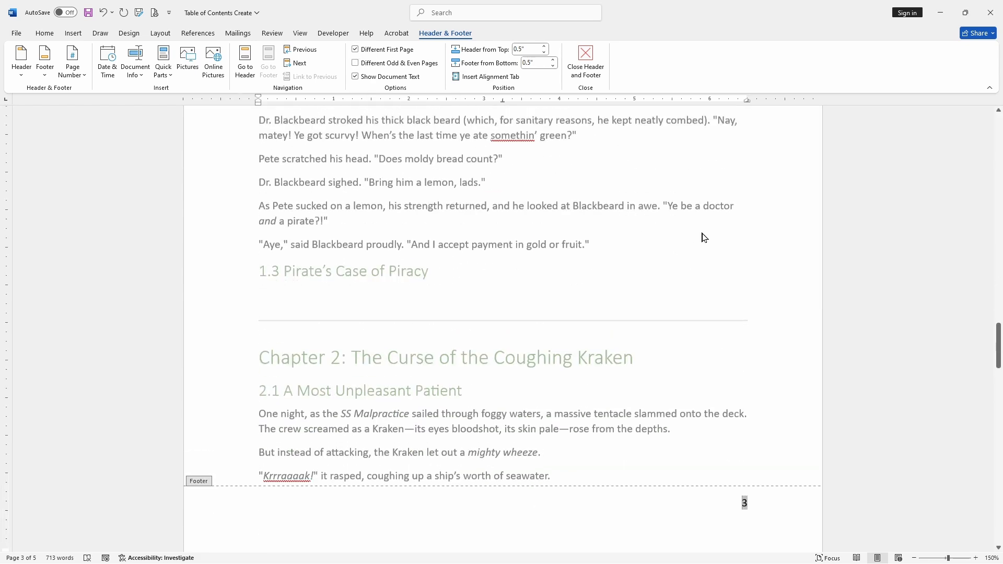
scroll(701, 237, up, 15)
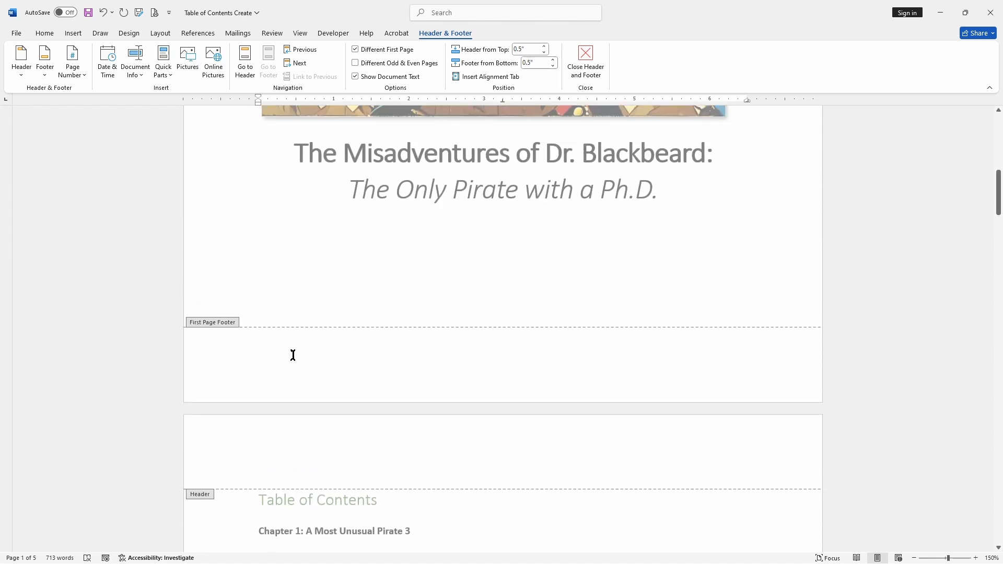
scroll(752, 255, down, 8)
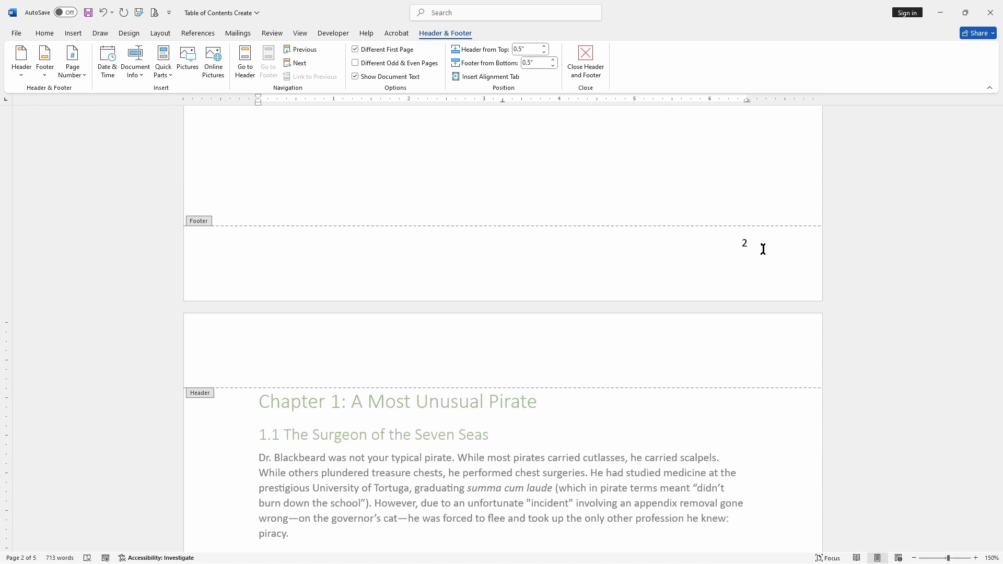
Step: Format the page numbers to start at 0
click(763, 249)
scroll(593, 316, up, 2)
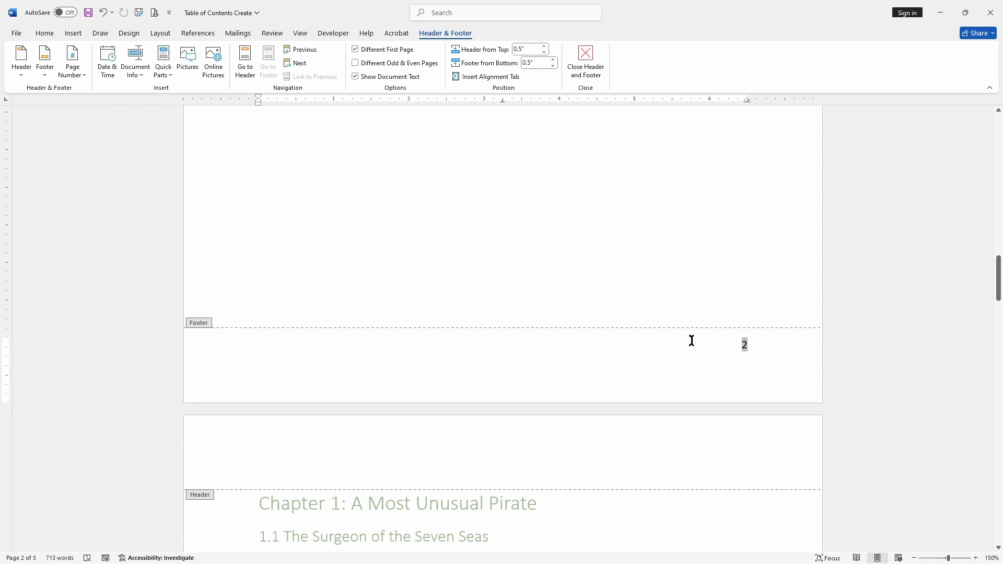
click(76, 73)
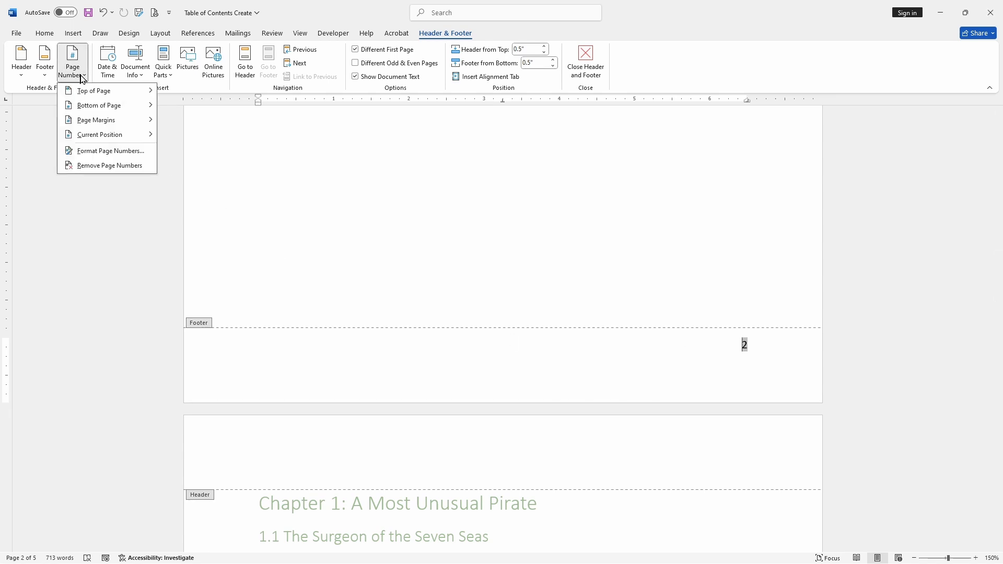
click(137, 152)
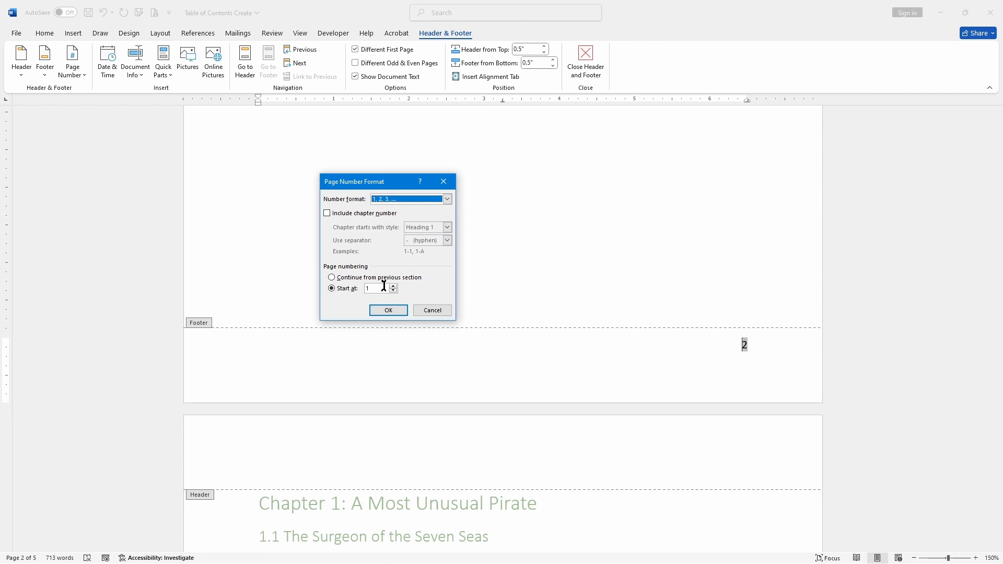
click(358, 287)
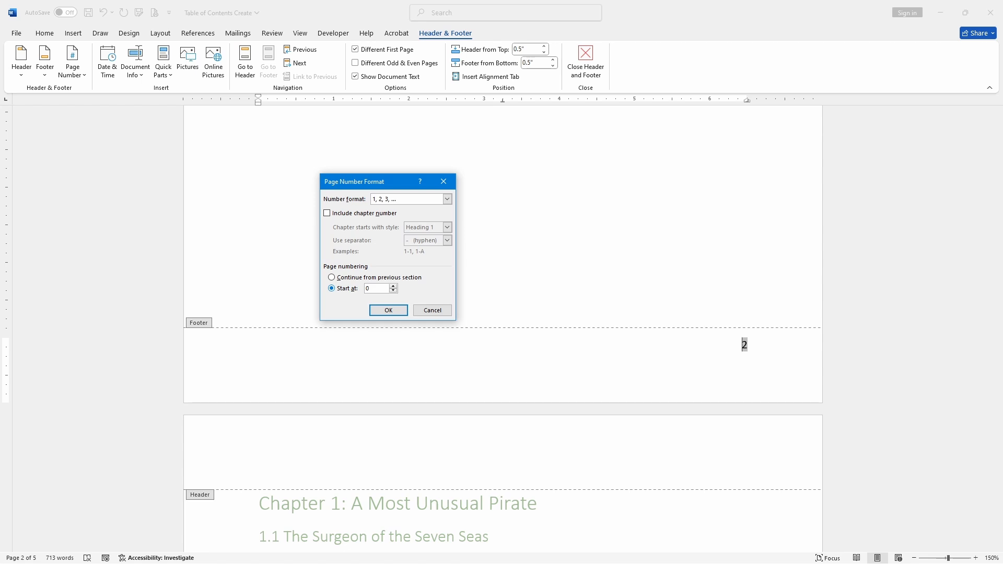
click(403, 313)
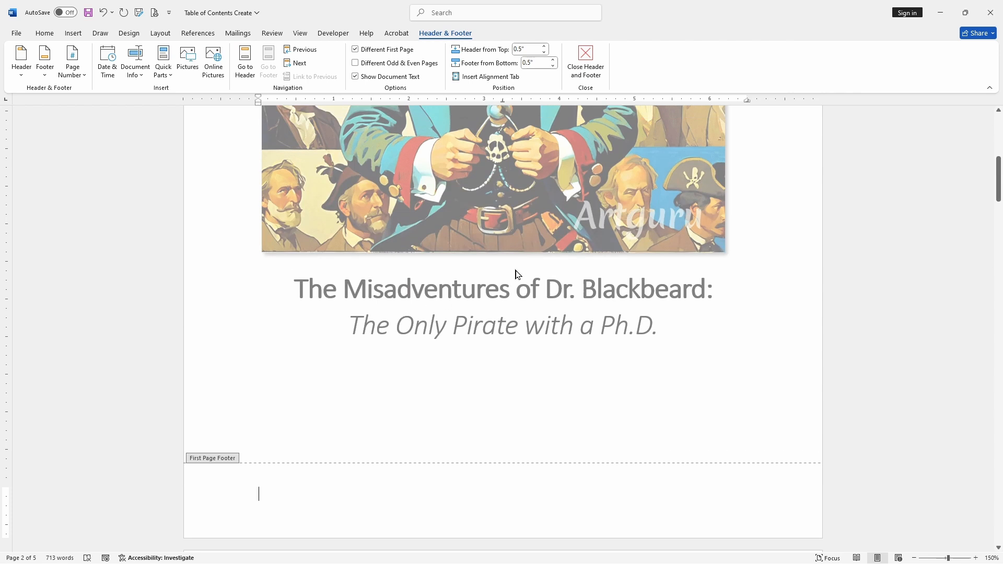
Step: Change the page number format to lowercase Roman numerals i, ii, iii
scroll(745, 412, down, 15)
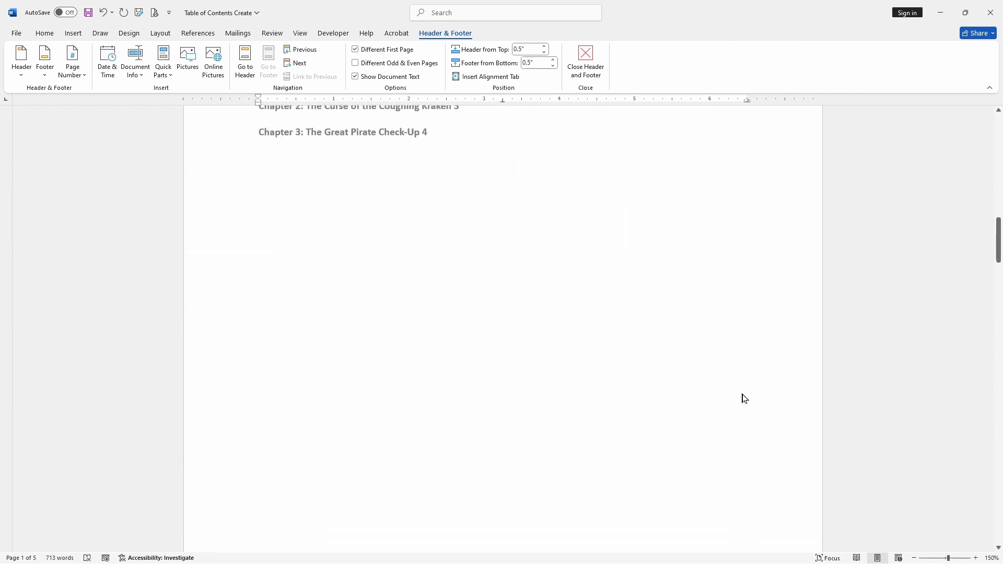
scroll(746, 390, down, 1)
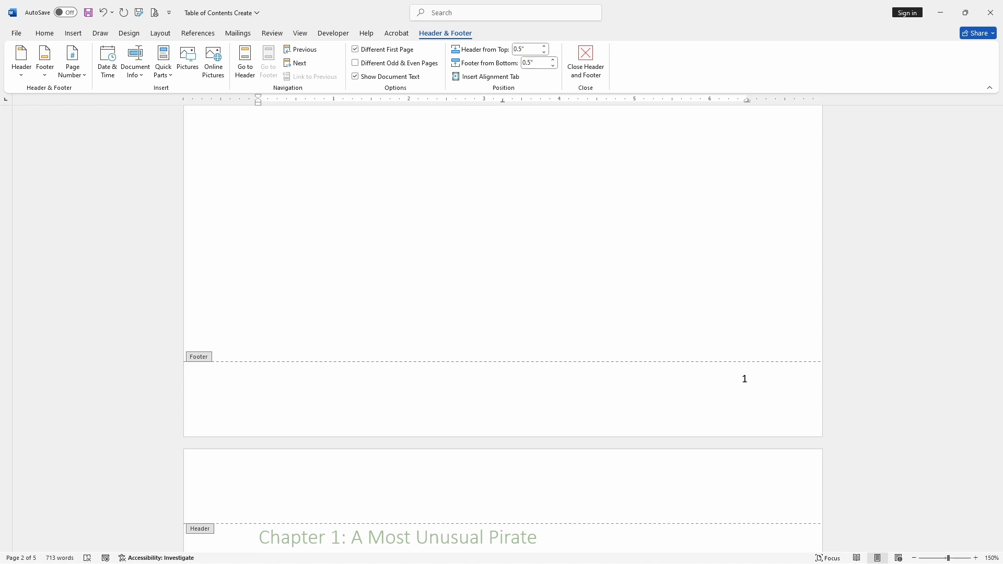
click(73, 66)
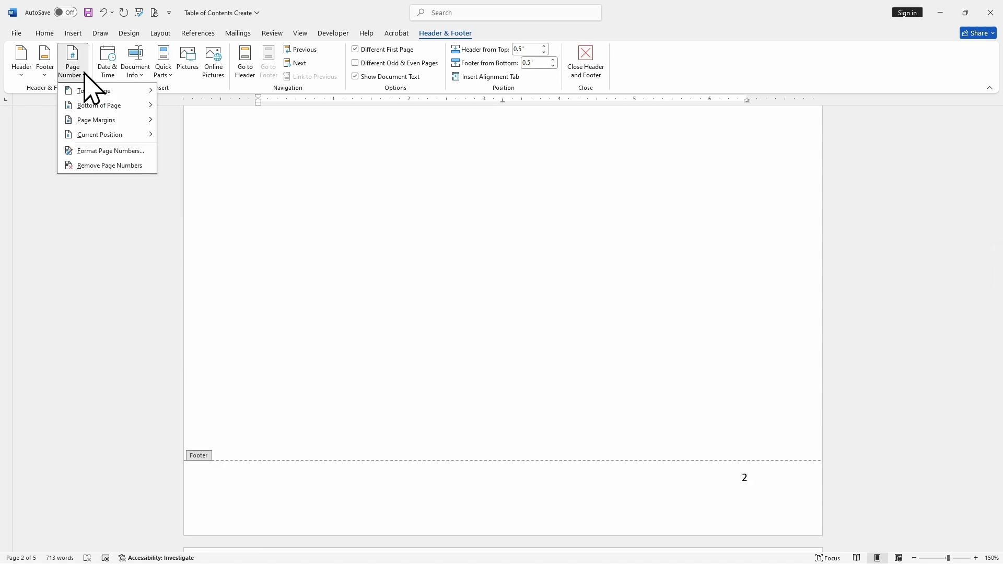
click(107, 151)
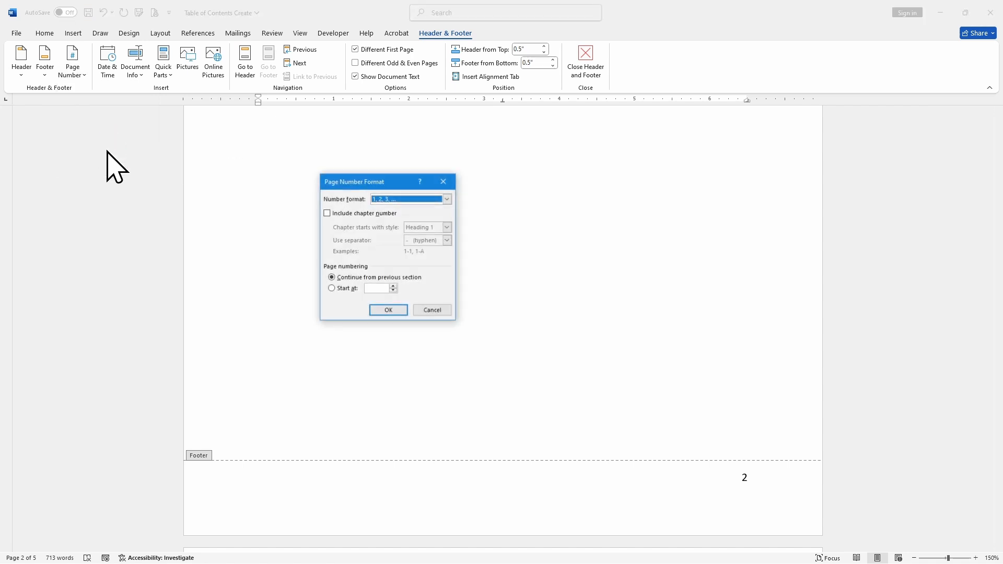
click(410, 198)
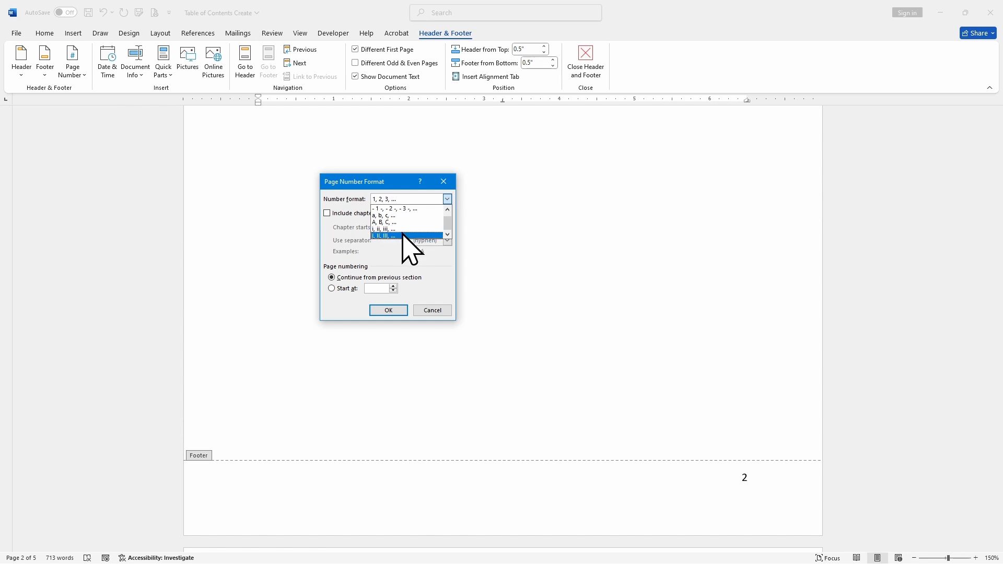
click(407, 235)
click(389, 310)
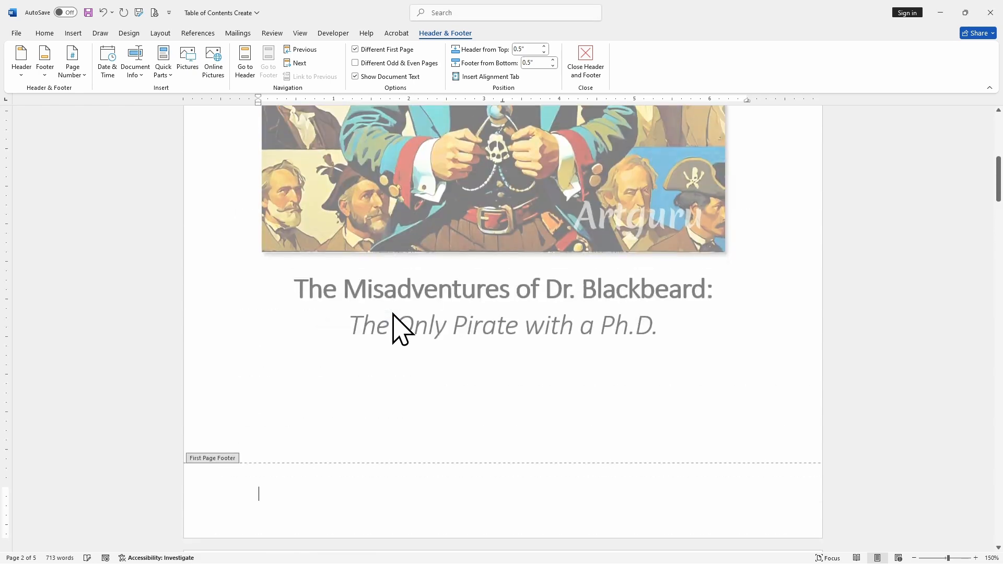
Step: Scroll through the document to check the page numbers in the footers
scroll(653, 313, down, 10)
scroll(667, 295, down, 6)
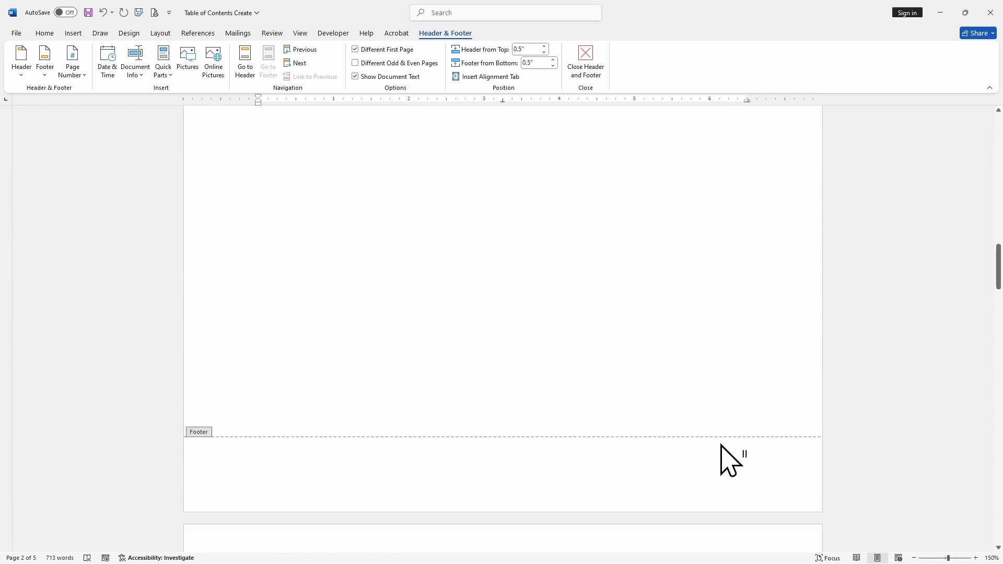
scroll(722, 450, down, 10)
scroll(729, 439, down, 5)
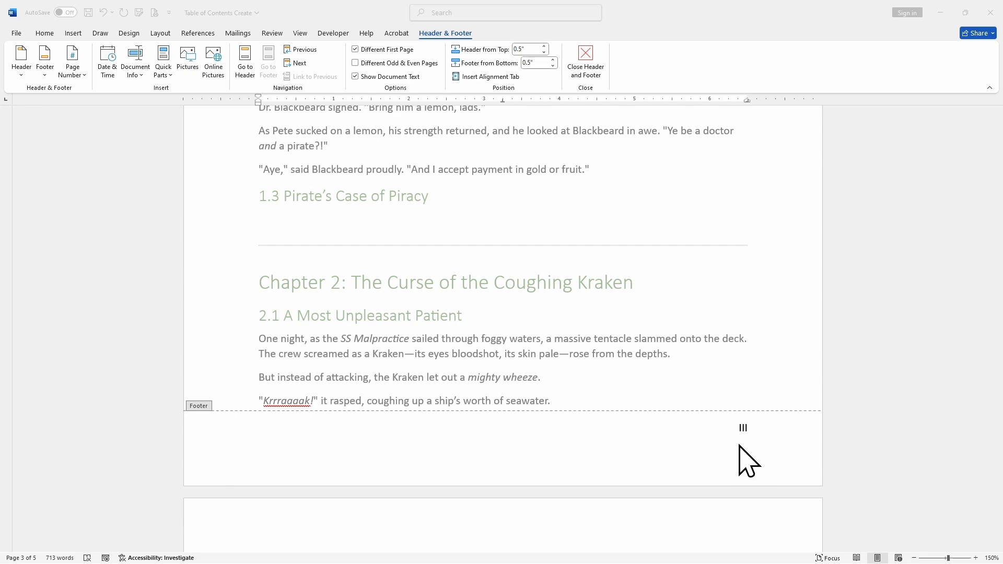
scroll(747, 462, up, 15)
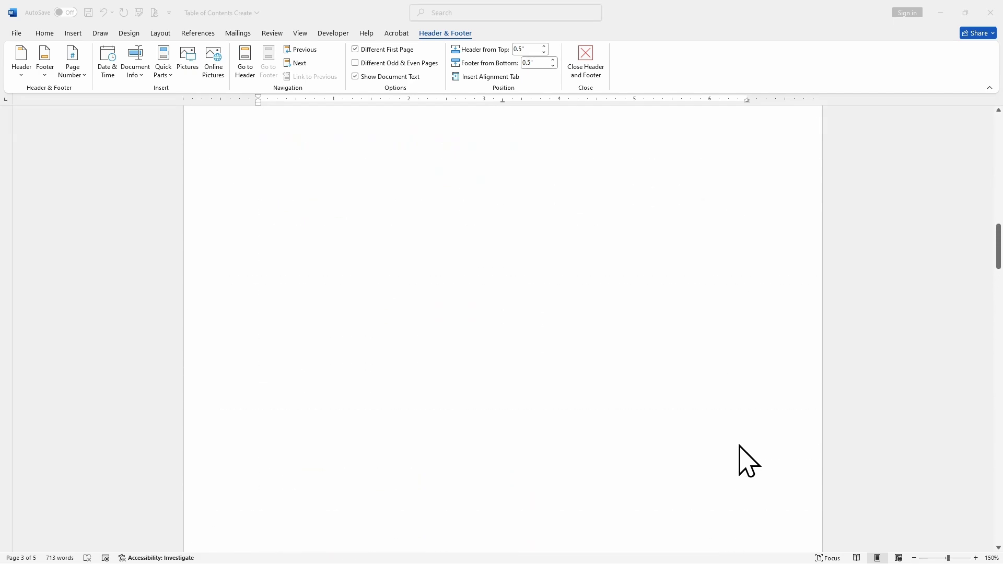
scroll(738, 446, up, 15)
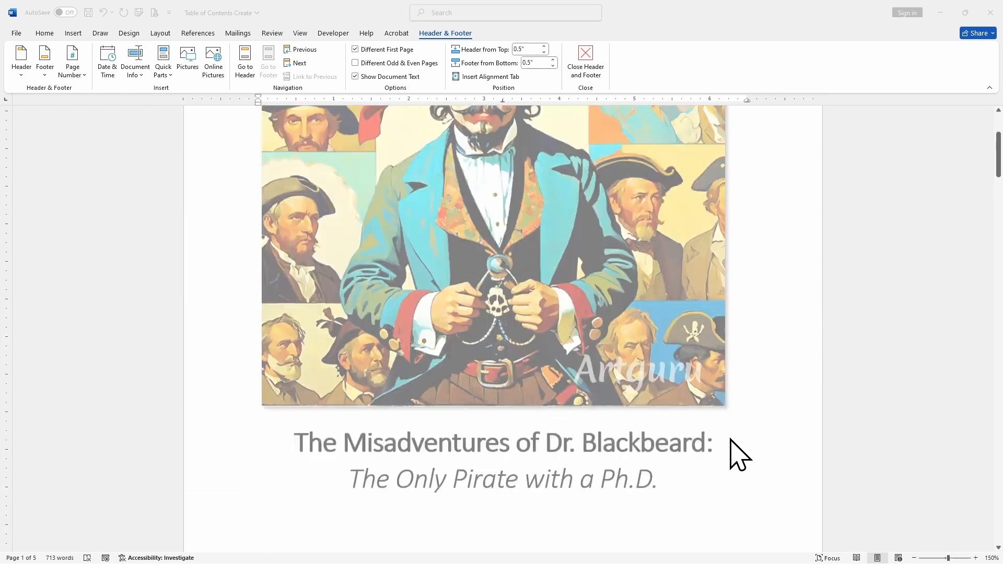
Step: Remove the page numbers from the document's footers
scroll(730, 439, up, 3)
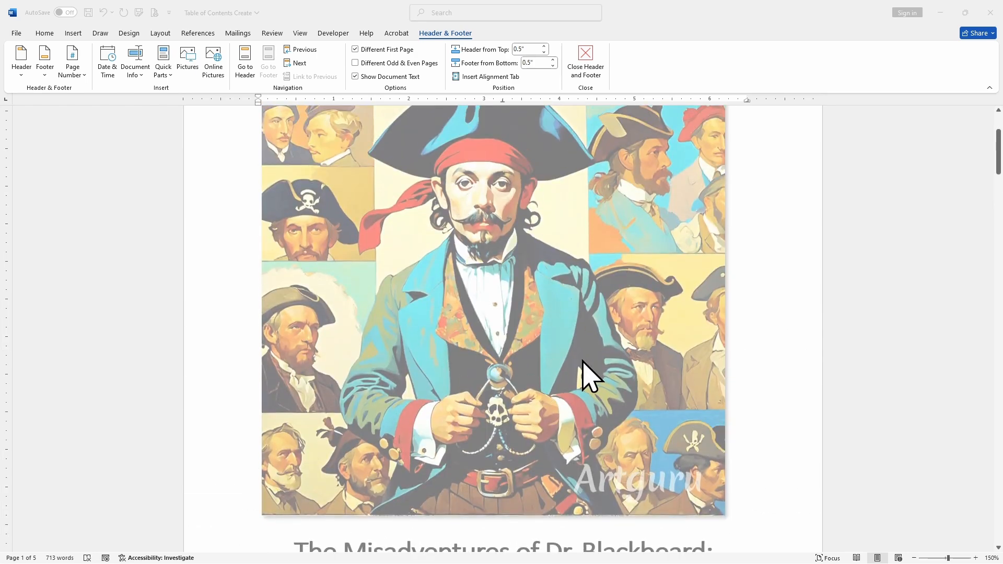
scroll(679, 308, down, 5)
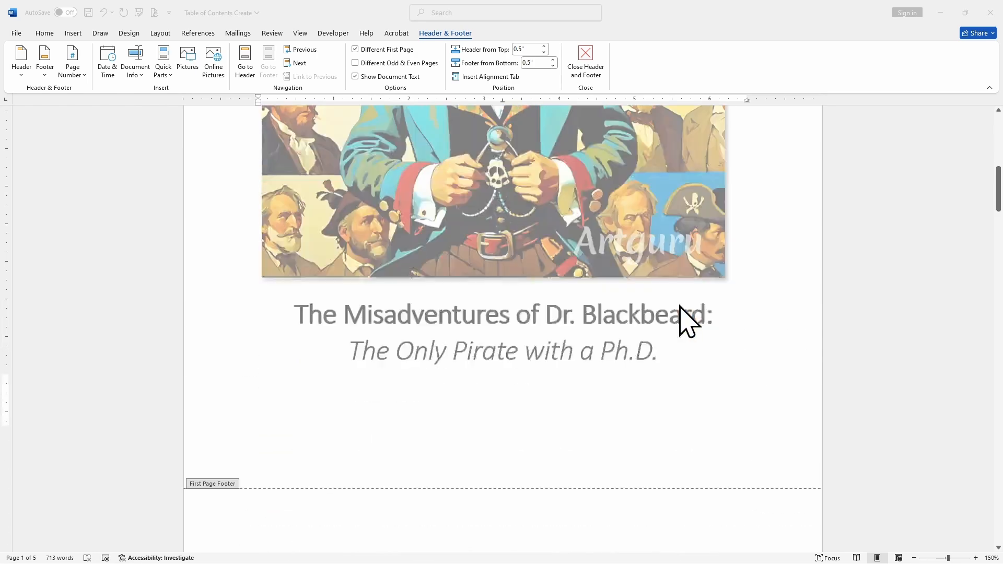
scroll(679, 306, down, 15)
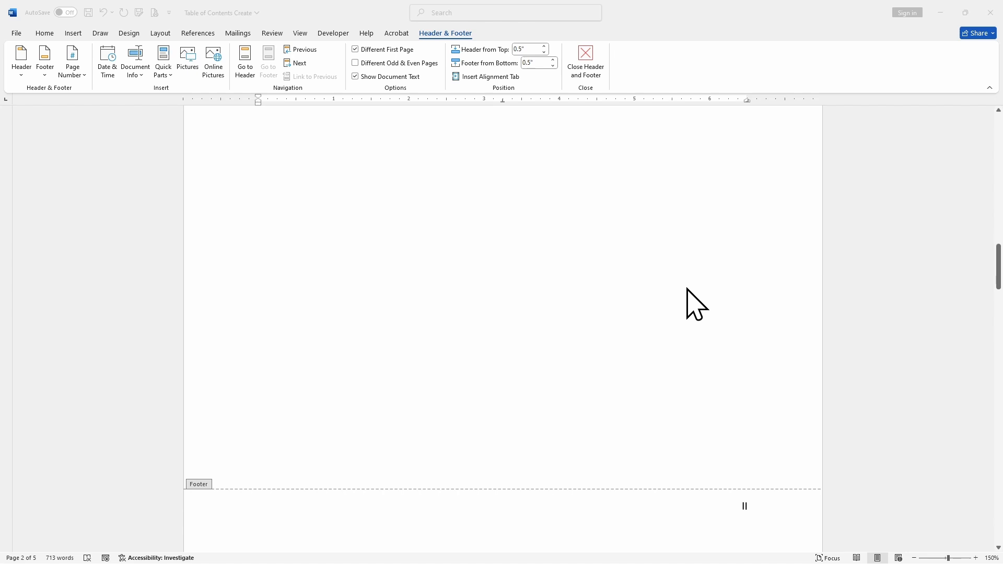
scroll(695, 303, down, 3)
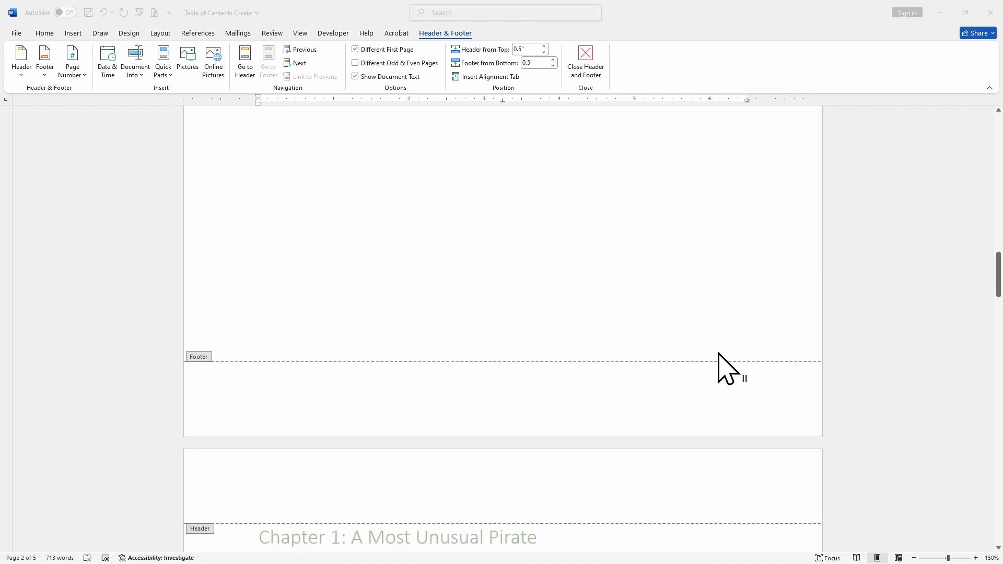
click(71, 78)
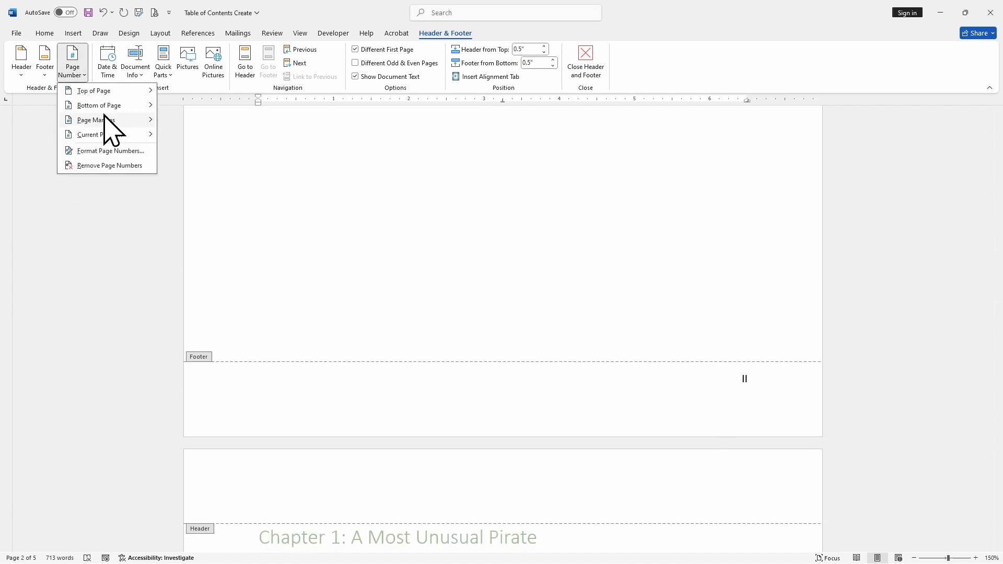
click(113, 166)
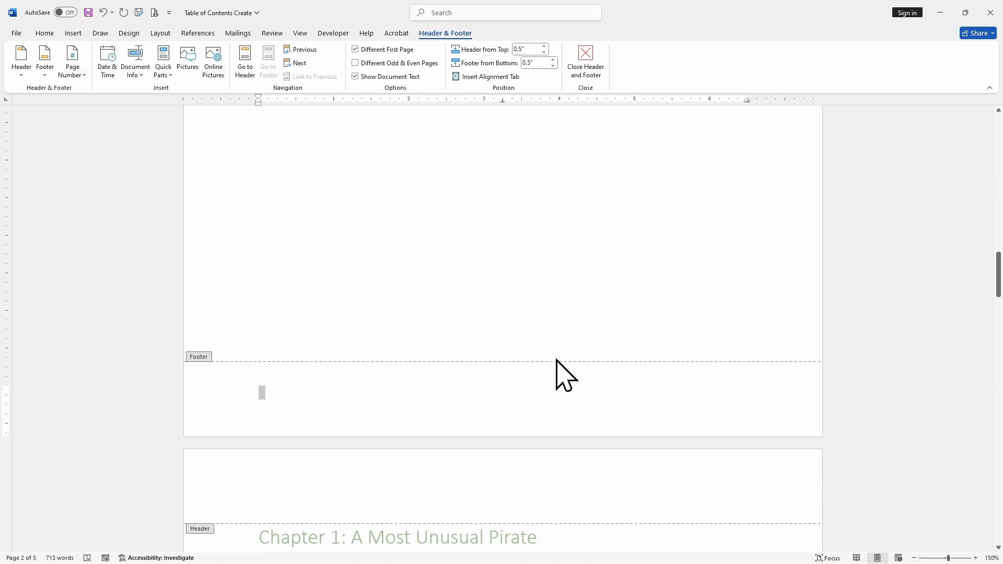
Step: Insert a Next Page section break before the Chapter 1 heading
scroll(501, 327, down, 5)
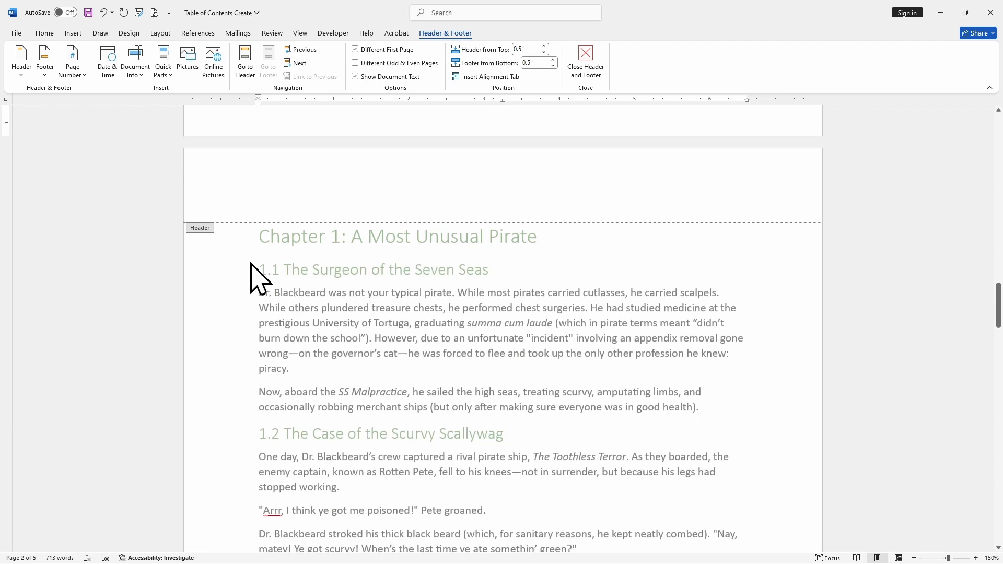
scroll(251, 264, down, 6)
double_click(249, 257)
scroll(264, 261, up, 7)
click(270, 204)
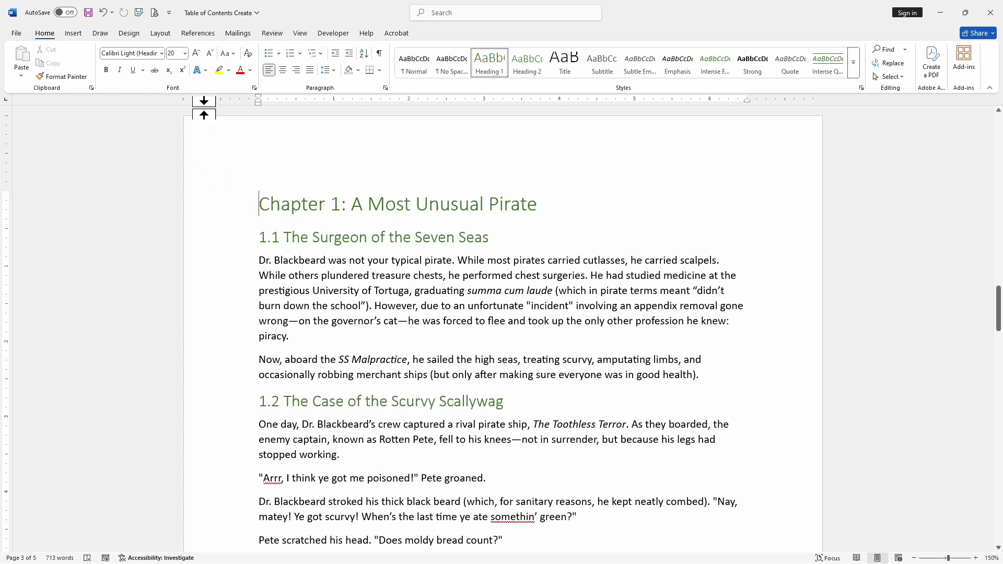
click(161, 33)
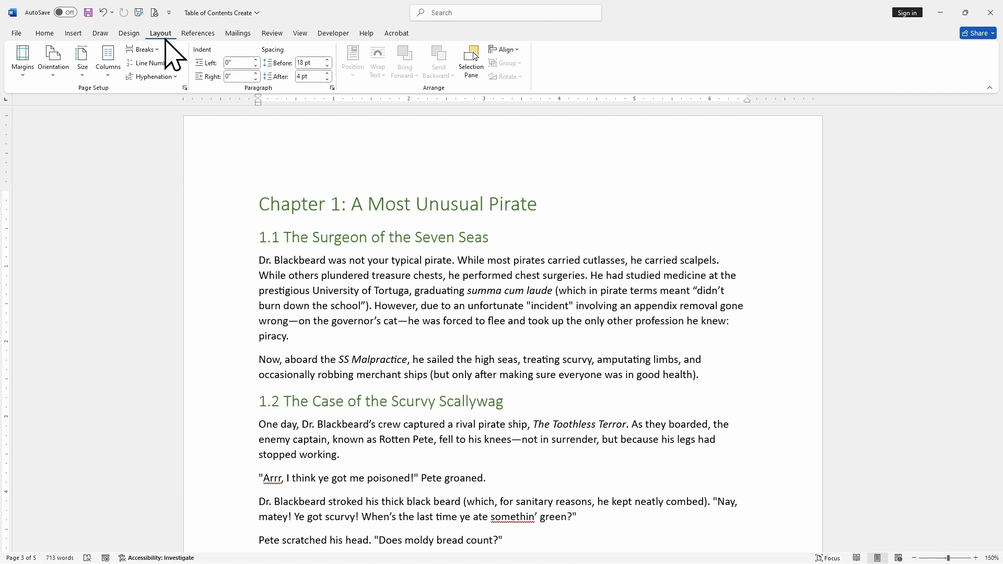
click(144, 49)
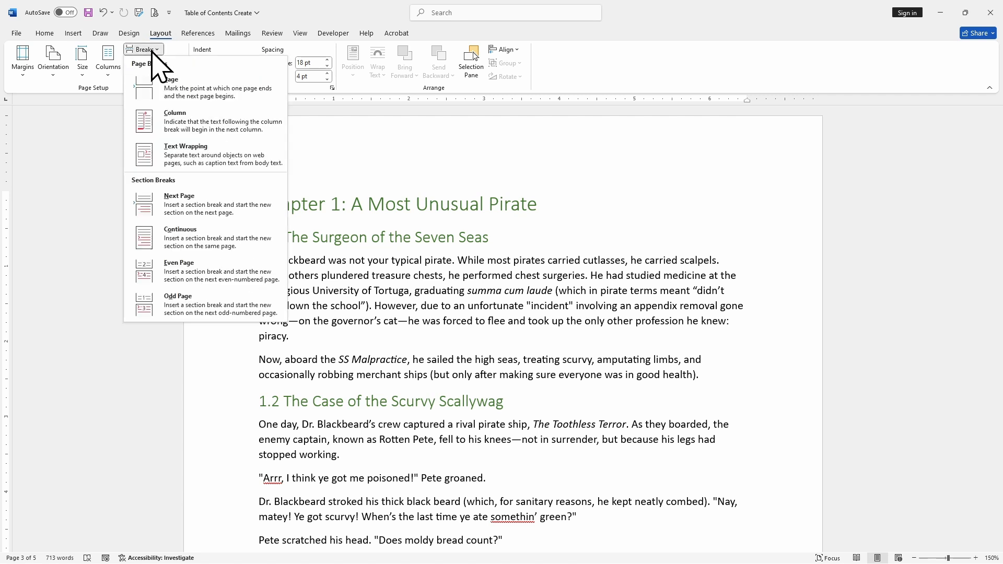
click(197, 205)
click(324, 196)
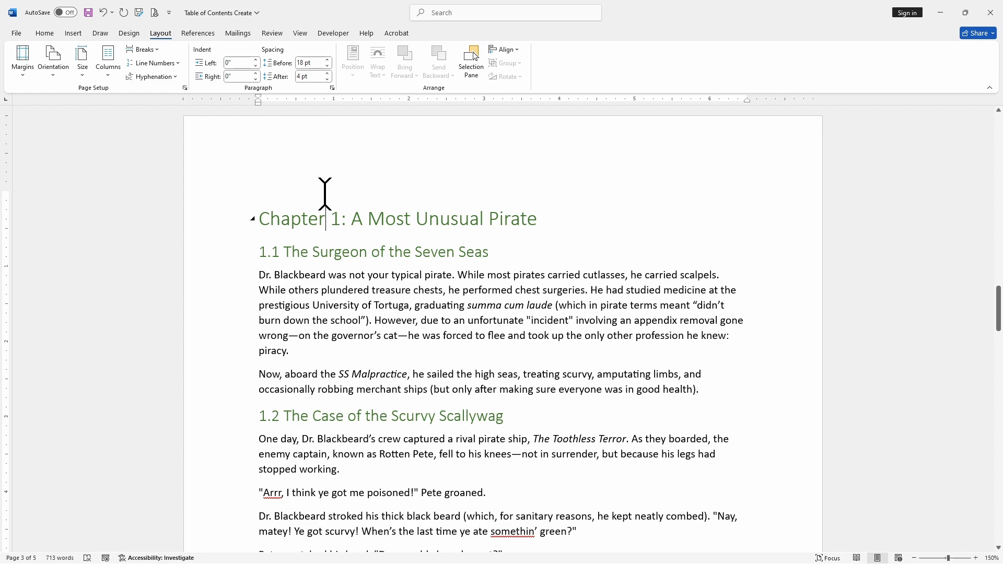
Step: Add Plain Number 3 page numbers at the bottom of the first page of the new section
scroll(329, 193, down, 5)
scroll(345, 189, down, 3)
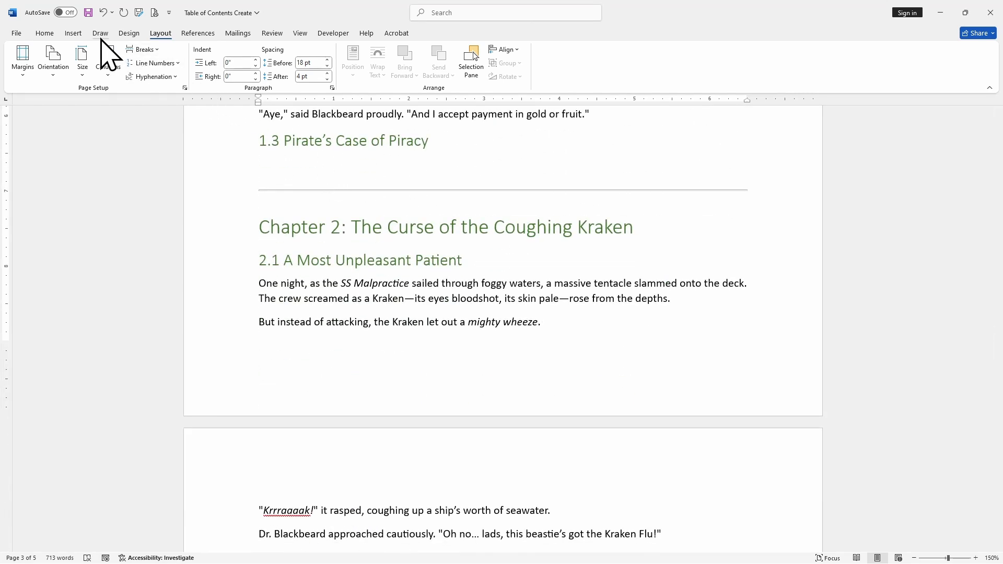
click(73, 34)
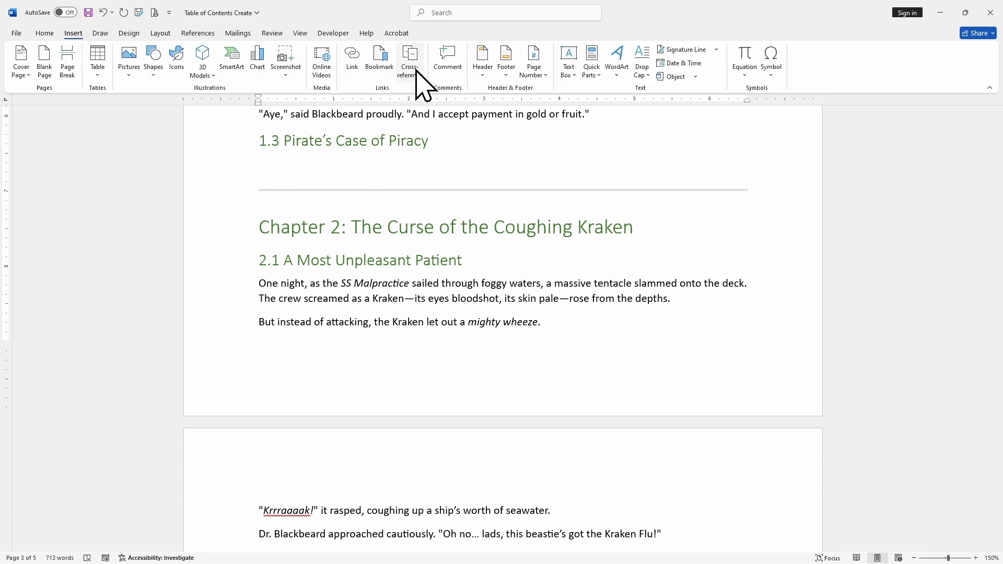
click(530, 71)
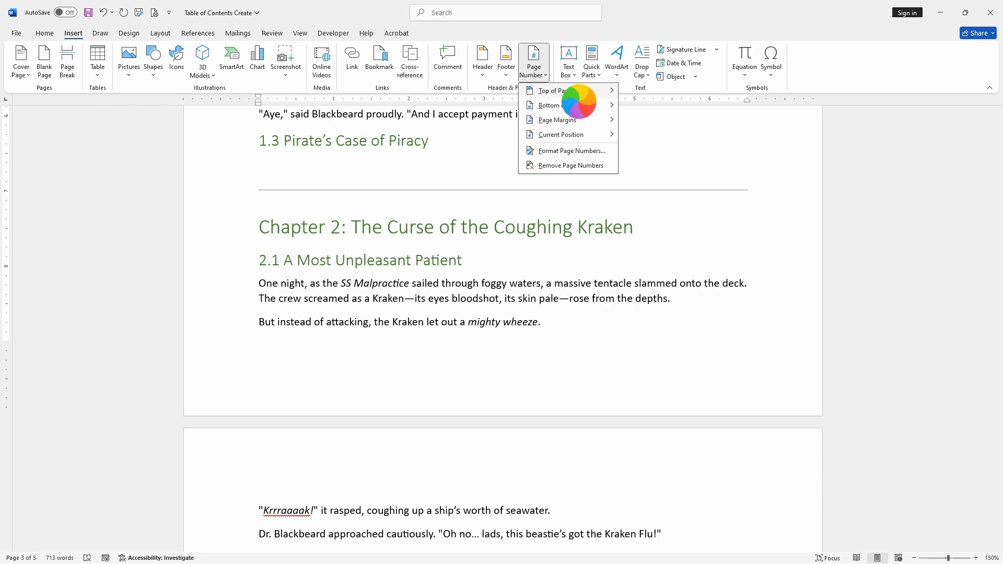
mouse_move(580, 106)
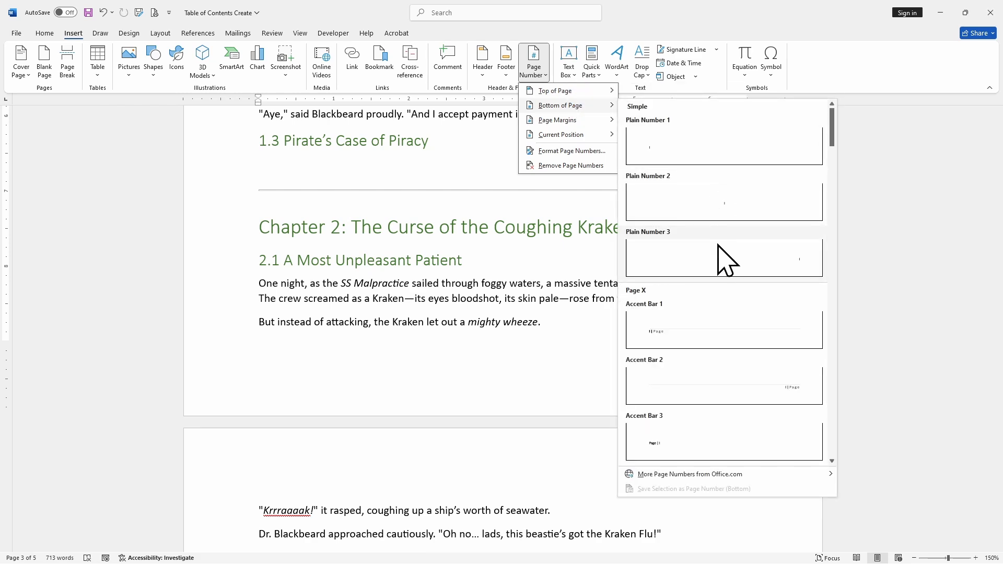
click(723, 264)
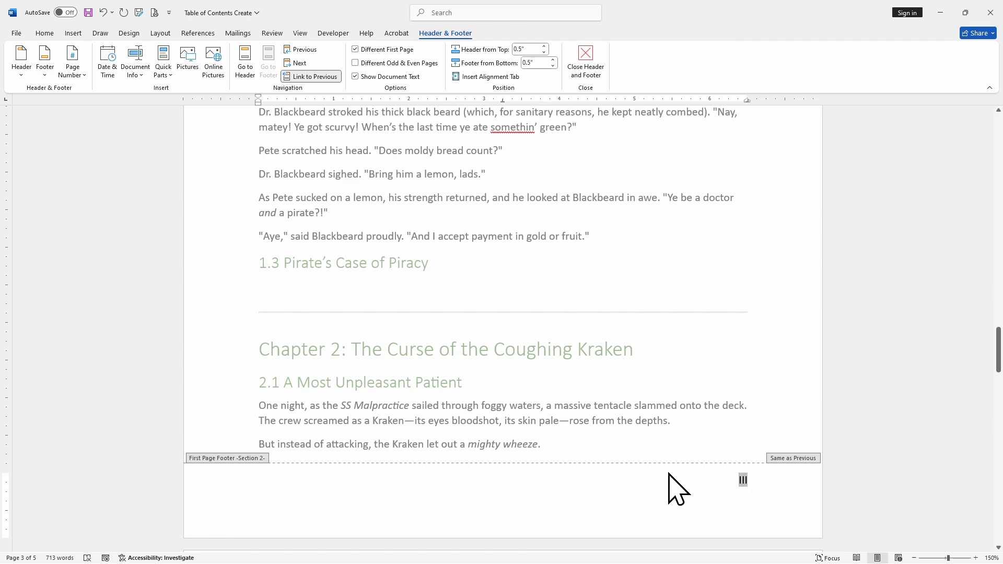
Step: Set the font size of the new section's first-page footer number to 30
scroll(643, 365, down, 5)
scroll(642, 324, down, 1)
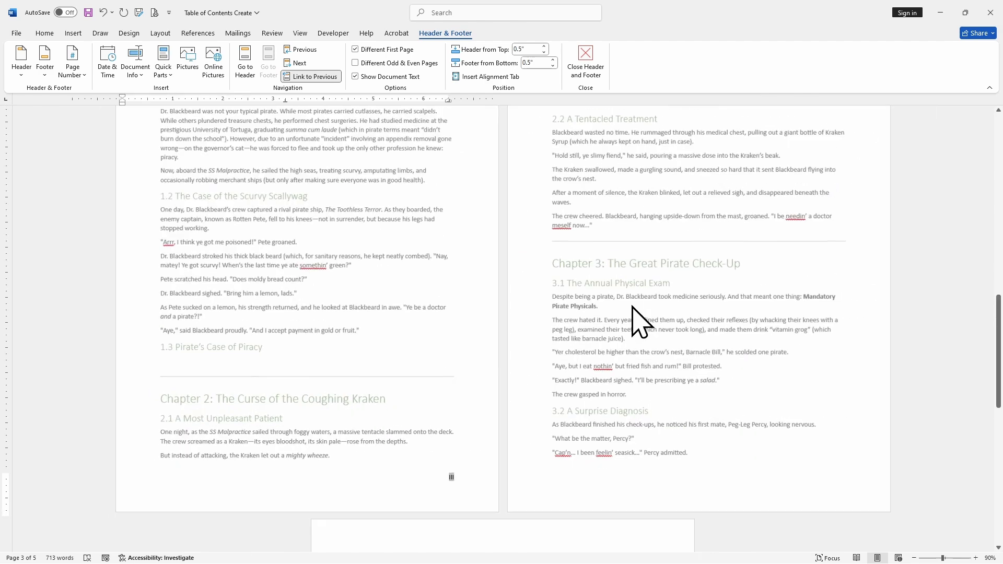
scroll(633, 307, down, 2)
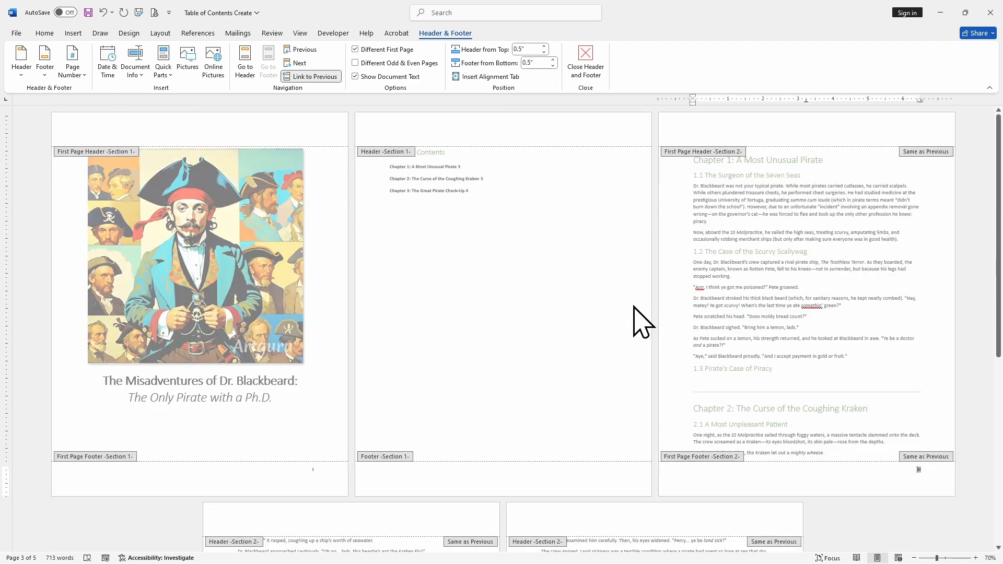
double_click(633, 307)
double_click(915, 473)
double_click(920, 470)
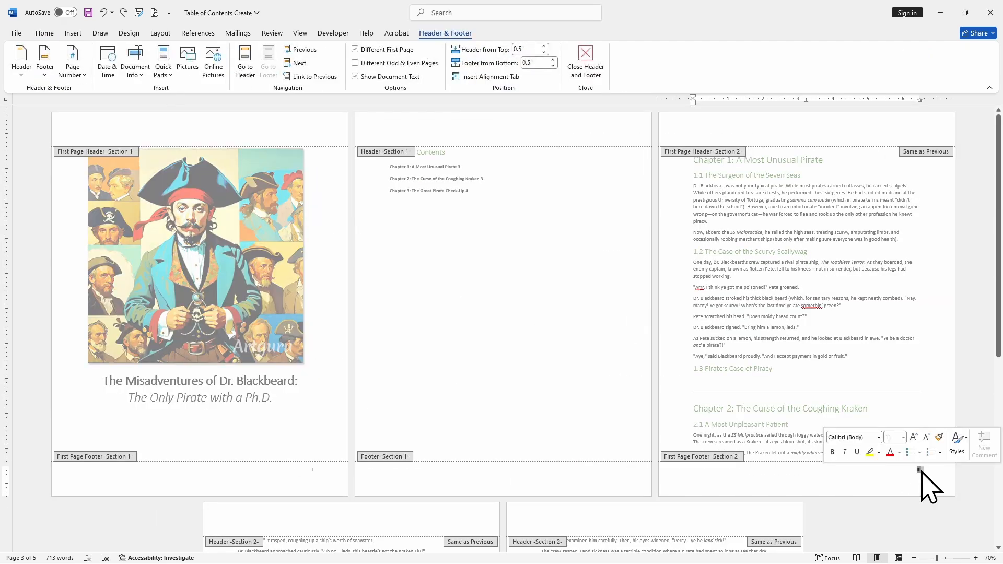
click(46, 34)
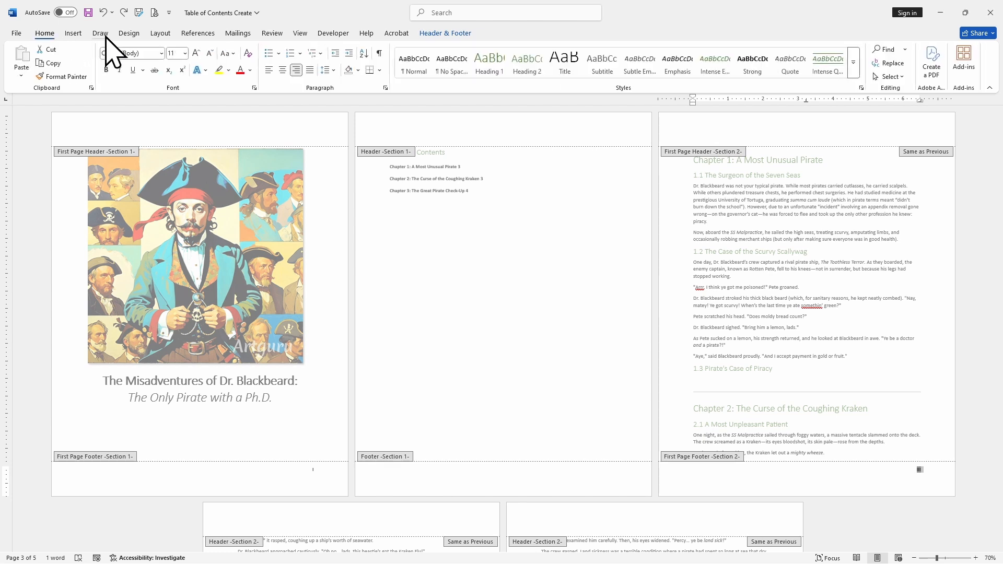
click(179, 54)
text(30)
key(Return)
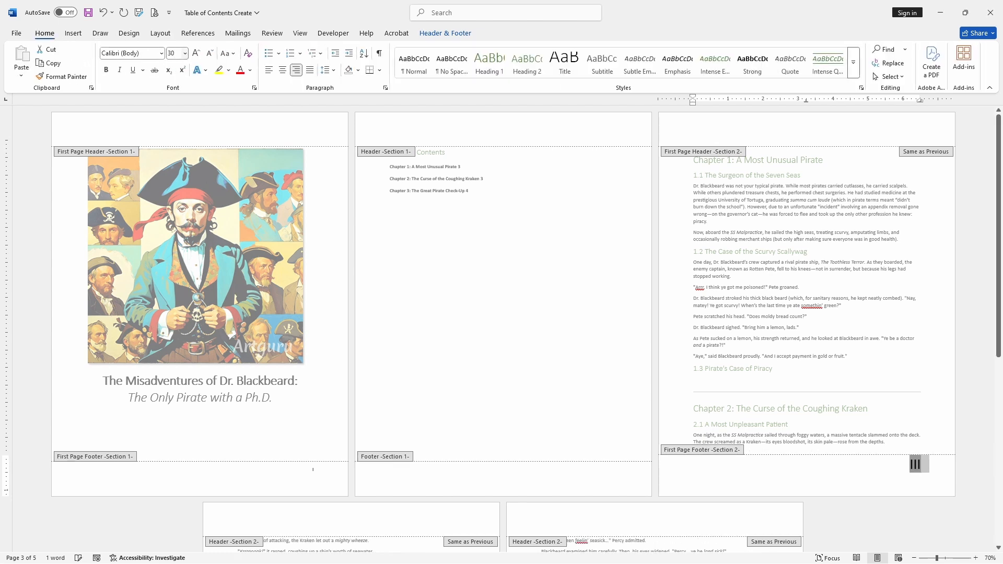
click(859, 474)
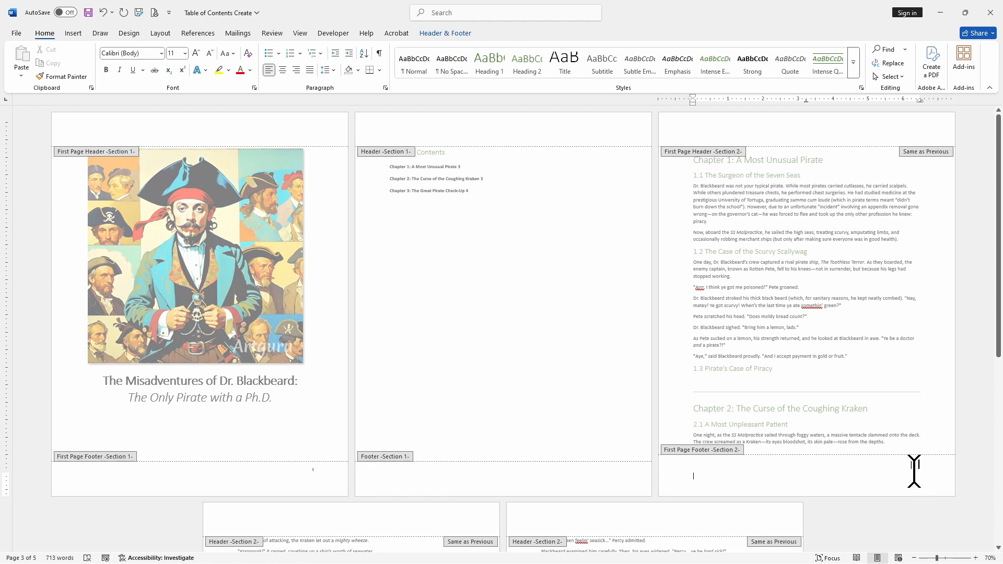
drag(915, 470, 842, 470)
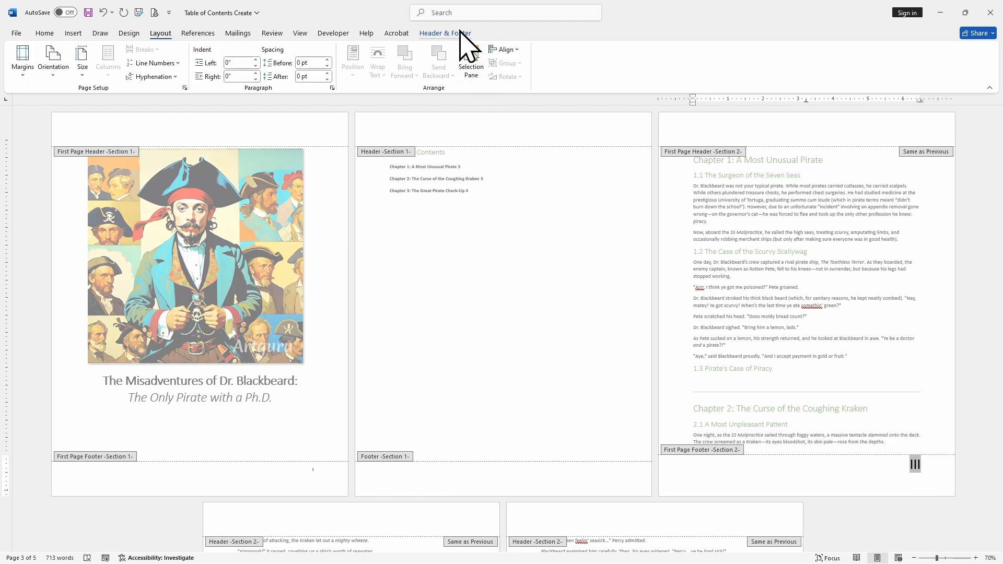
Step: Turn off Different First Page and unlink the new section's footer from the previous section
click(460, 33)
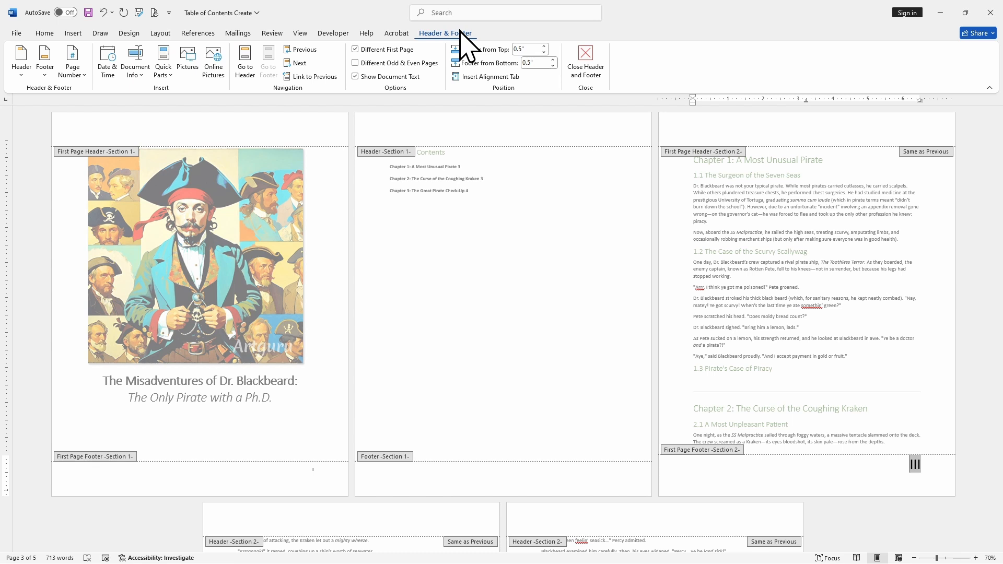
click(355, 49)
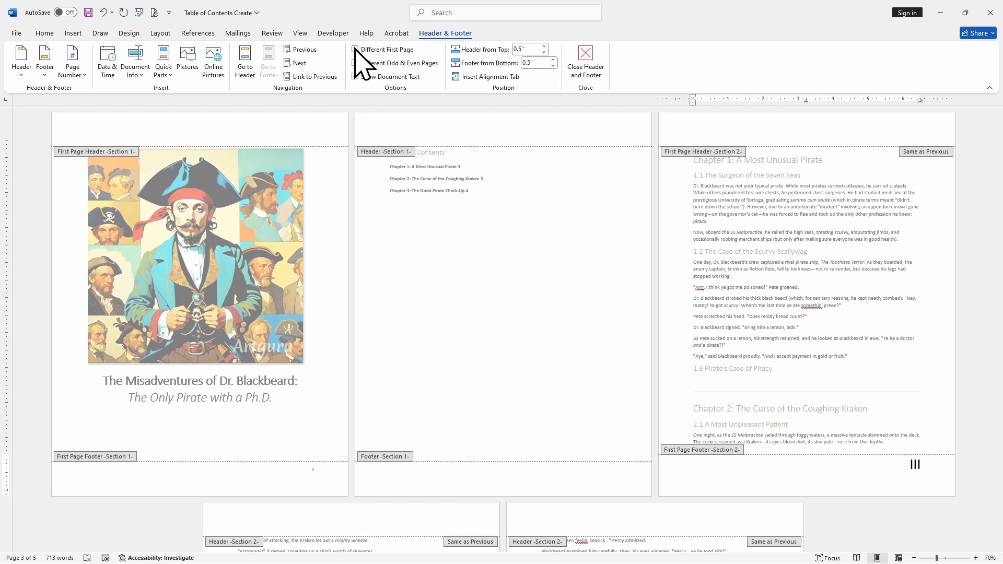
click(325, 76)
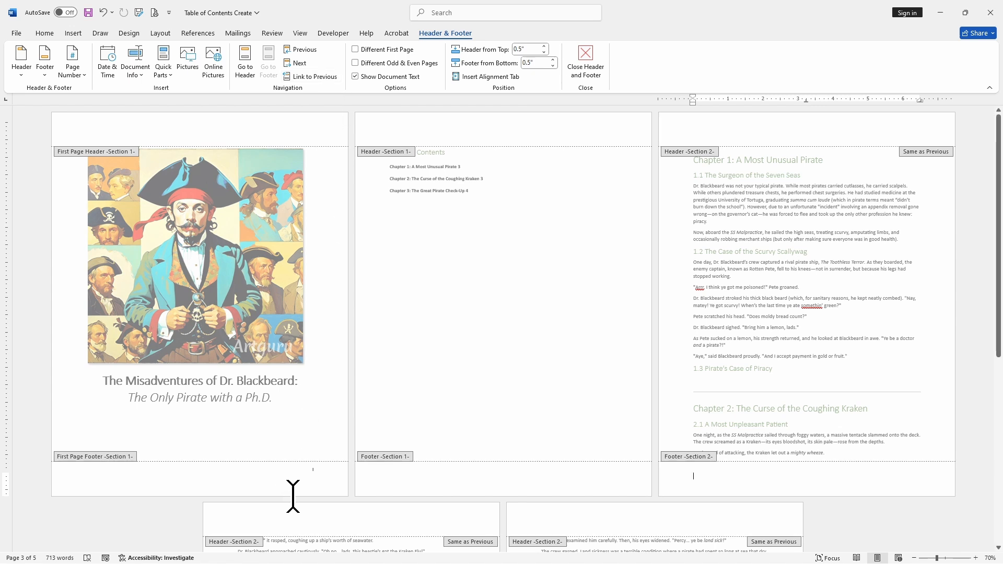
Step: Delete the page number from the title page footer
click(310, 476)
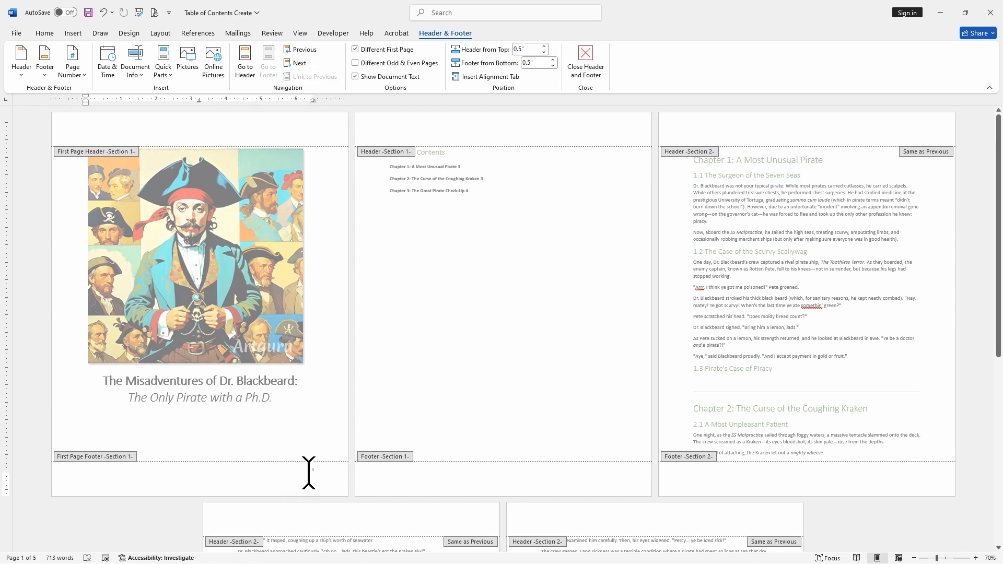
key(ctrl+z)
key(Delete)
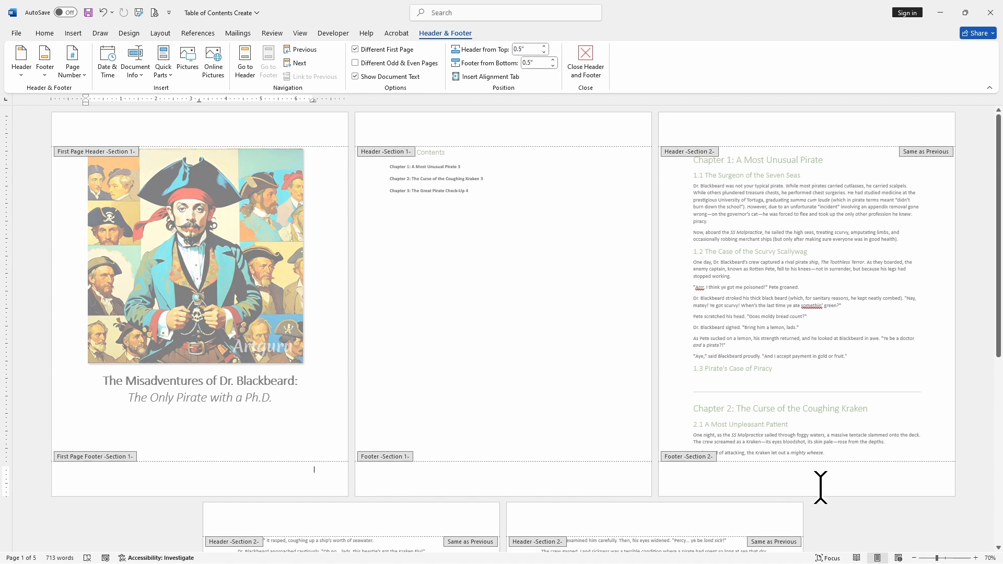
Step: Insert Plain Number 3 page numbers at the bottom of the page in the section 2 footer
click(892, 476)
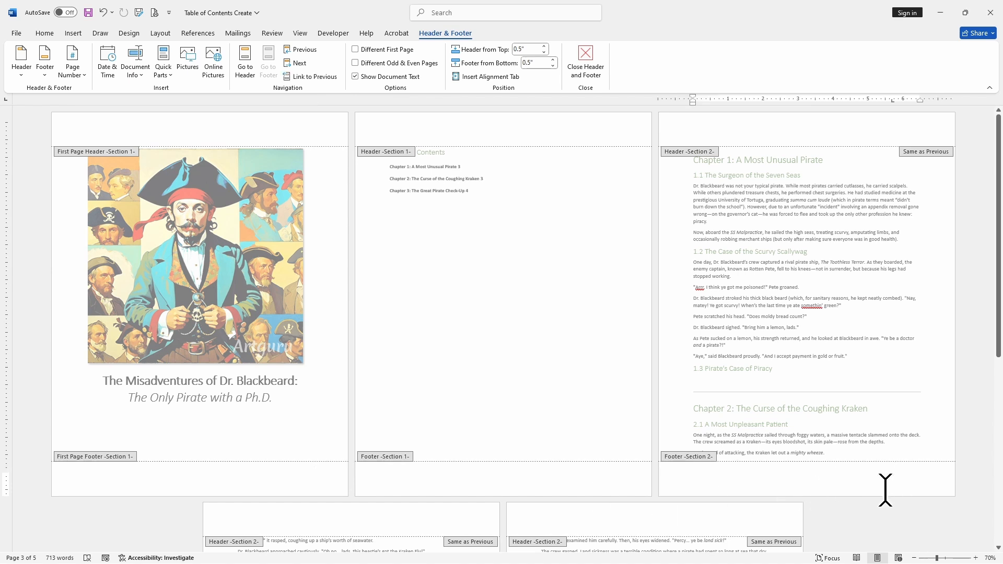
click(71, 73)
mouse_move(113, 104)
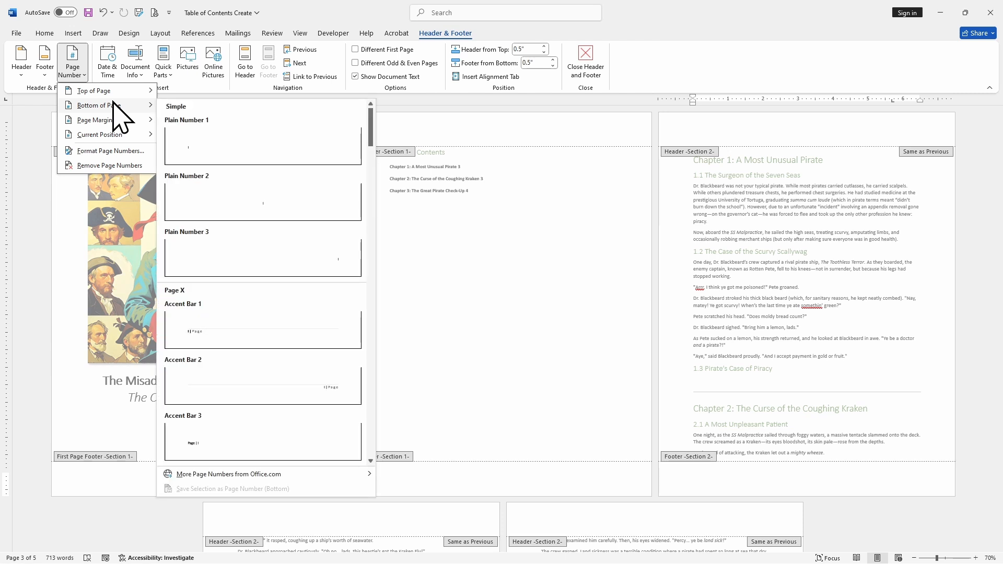
click(267, 256)
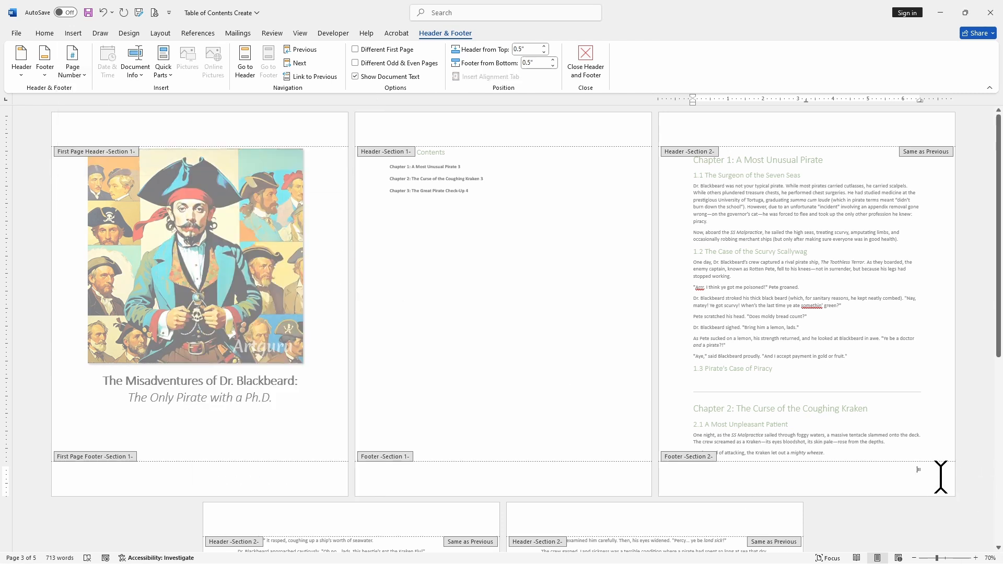
Step: Scroll through the section 2 footers to check the page numbers
double_click(922, 473)
scroll(919, 472, down, 10)
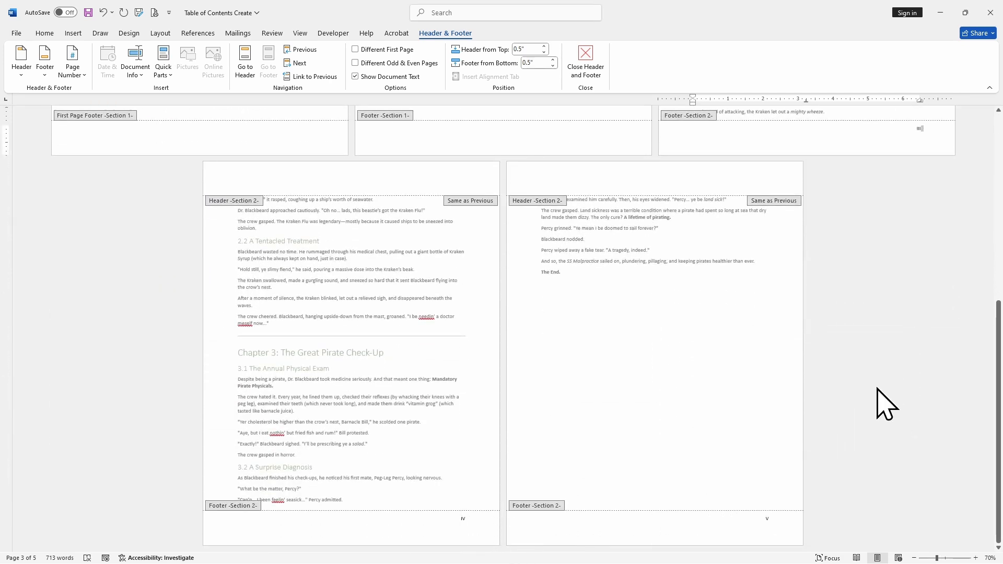
scroll(898, 387, up, 4)
click(914, 271)
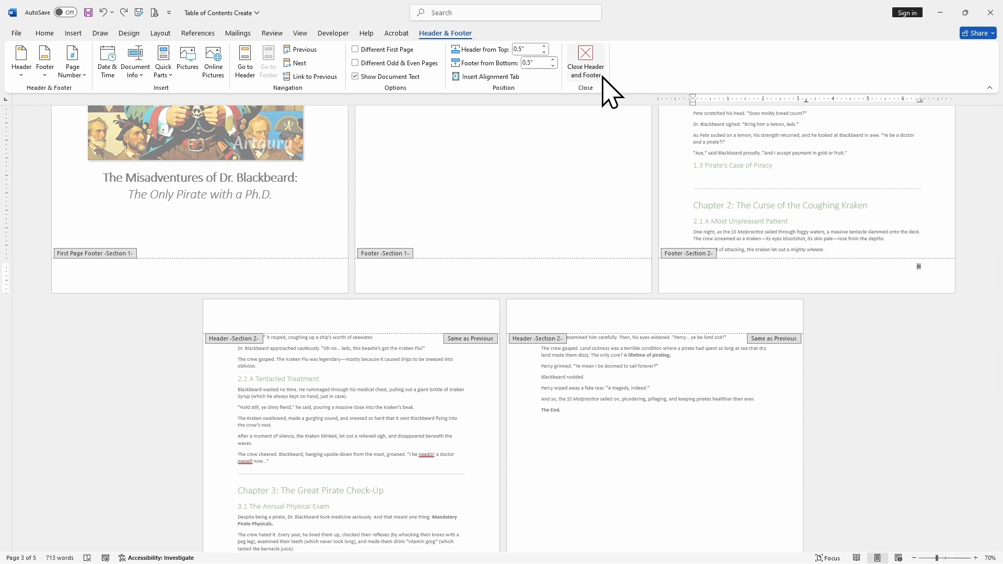
ctrl+scroll(837, 282, up, 7)
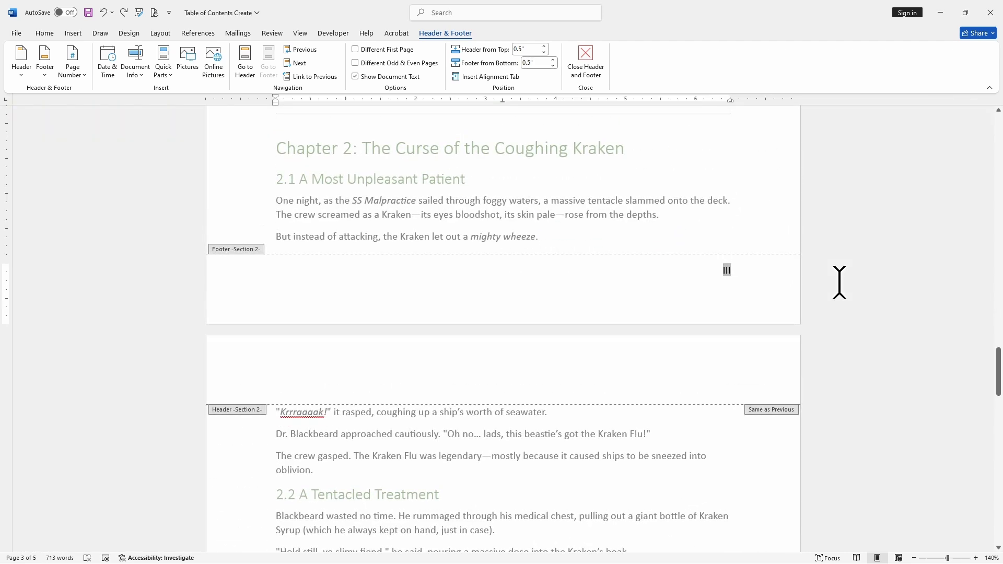
scroll(757, 316, down, 10)
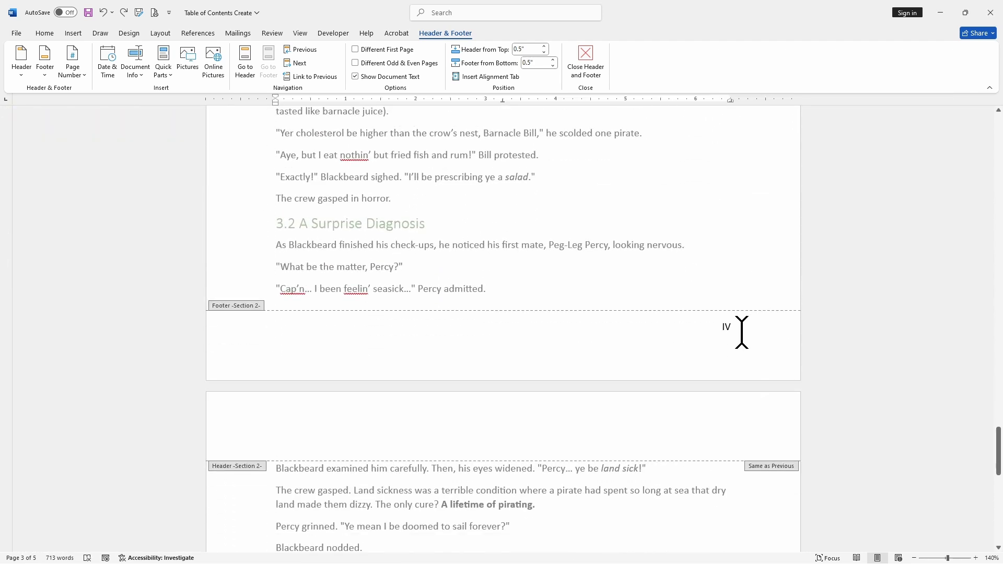
Step: Format the section 2 page numbers to restart at a starting number instead of continuing from the previous section
scroll(741, 333, down, 10)
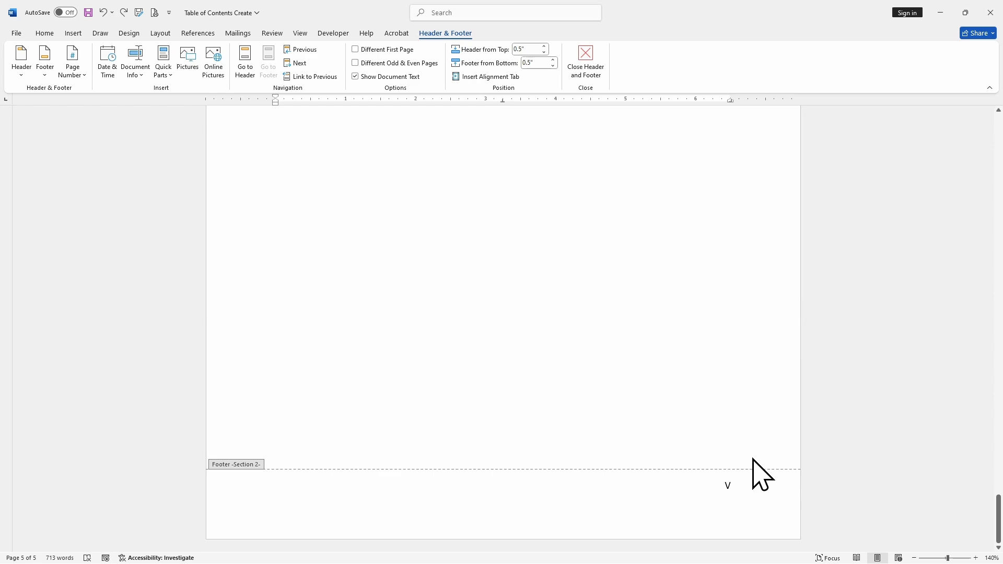
scroll(757, 476, up, 20)
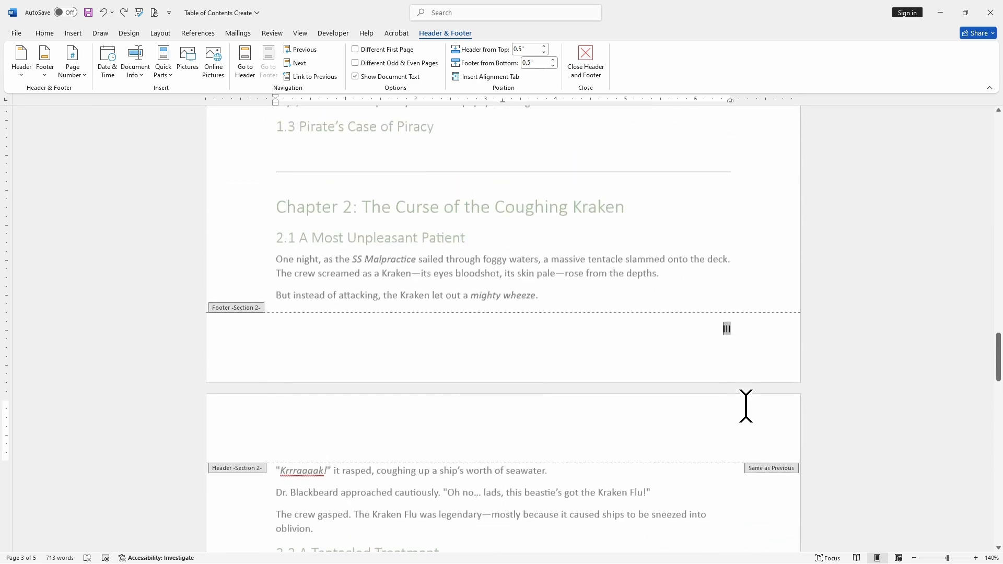
scroll(746, 406, up, 2)
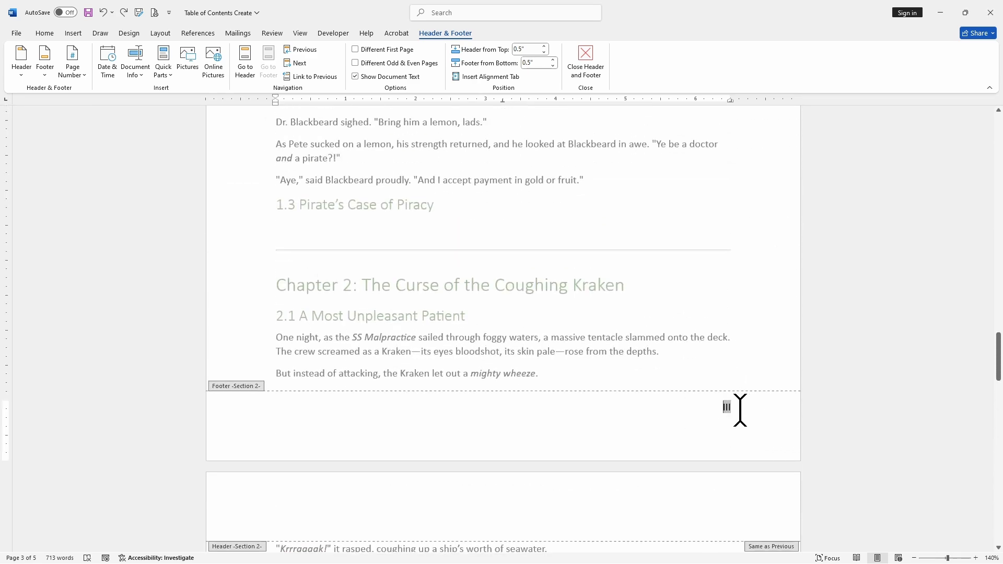
click(74, 79)
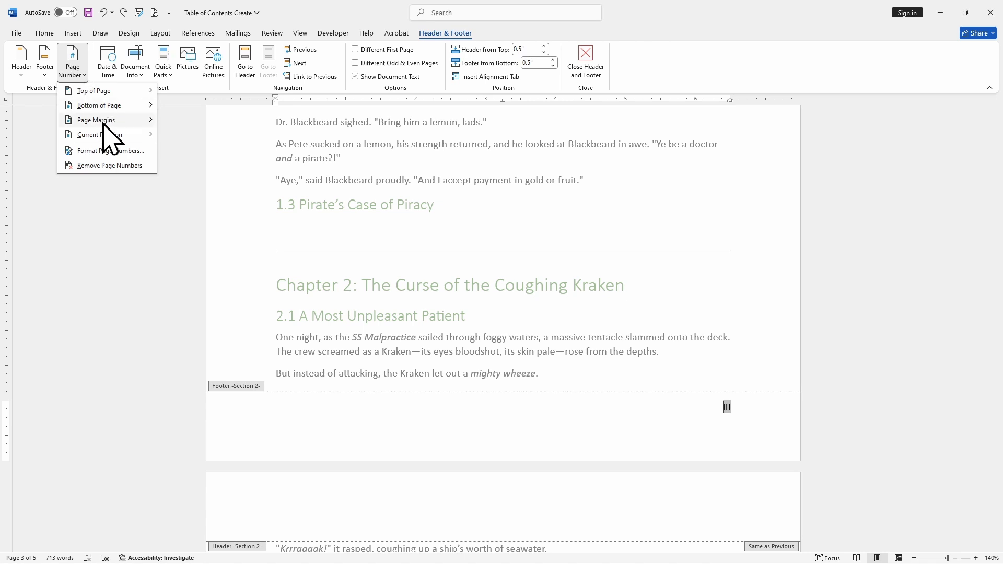
click(111, 151)
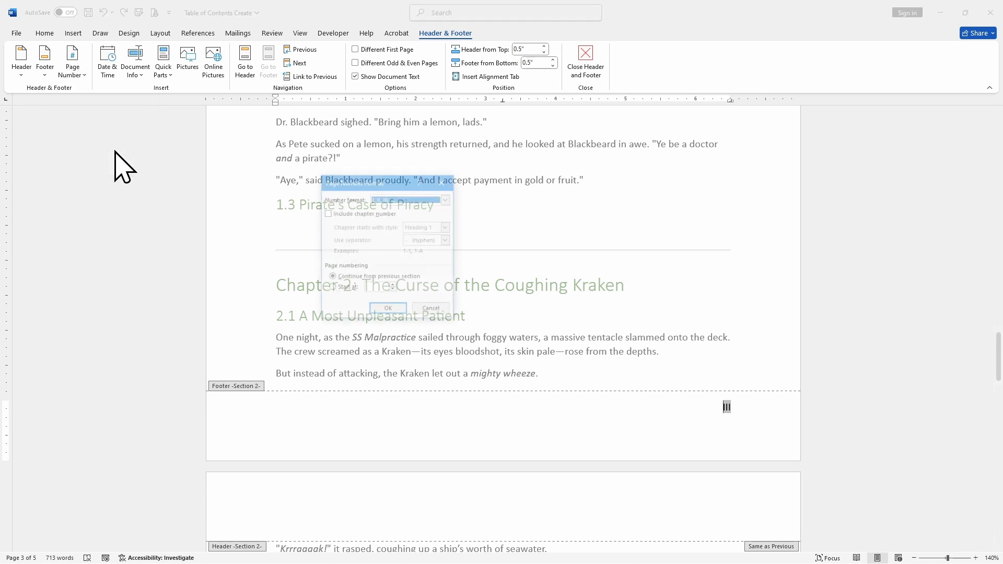
click(344, 288)
click(388, 310)
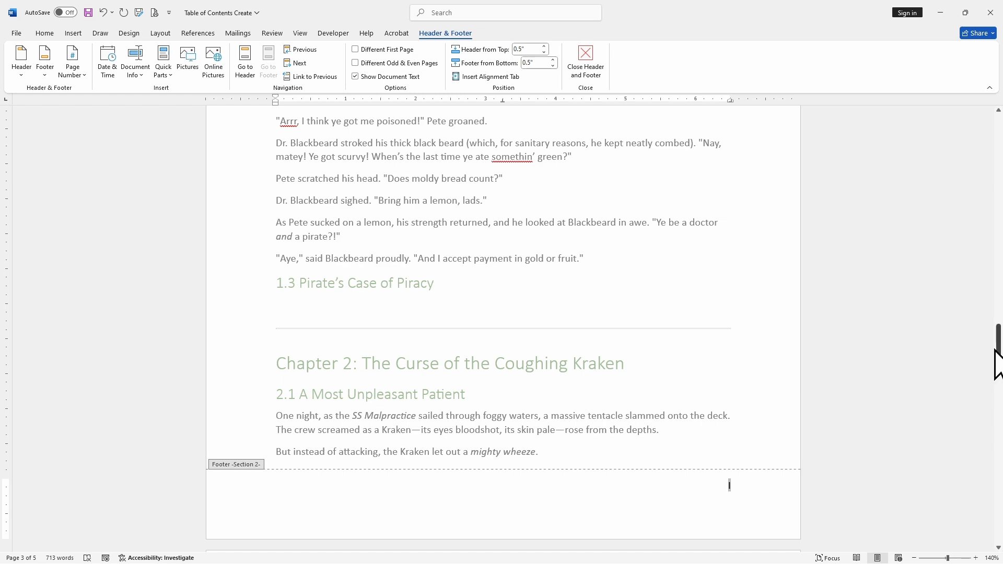
Step: Review the footers through the document and exit header and footer editing from the title page
drag(995, 351, 995, 308)
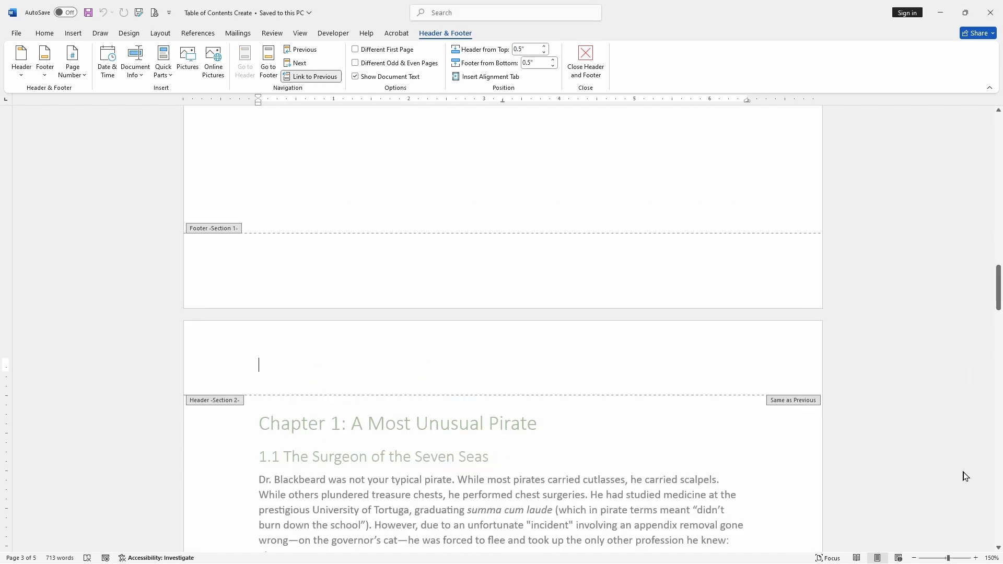
scroll(965, 476, down, 12)
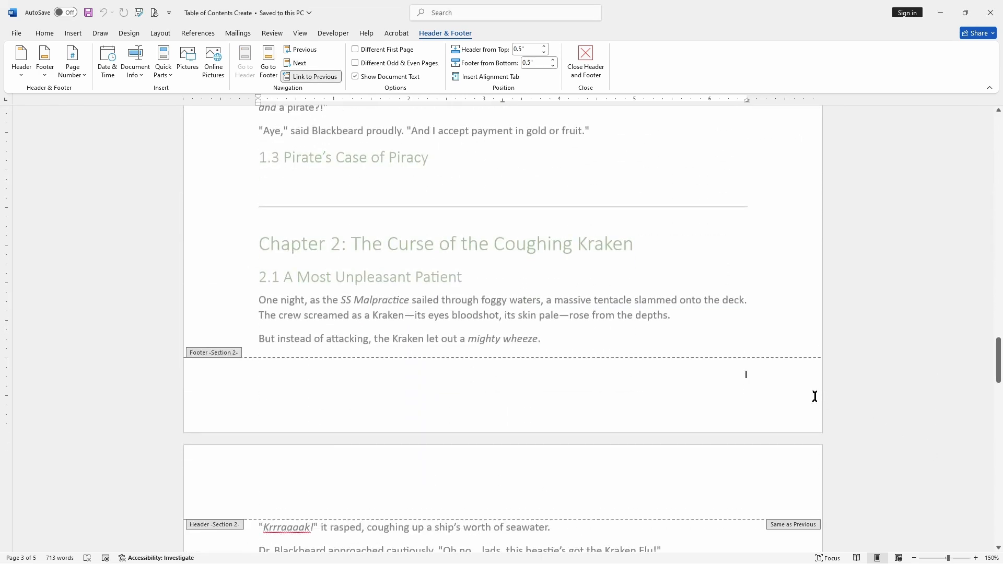
scroll(820, 402, down, 15)
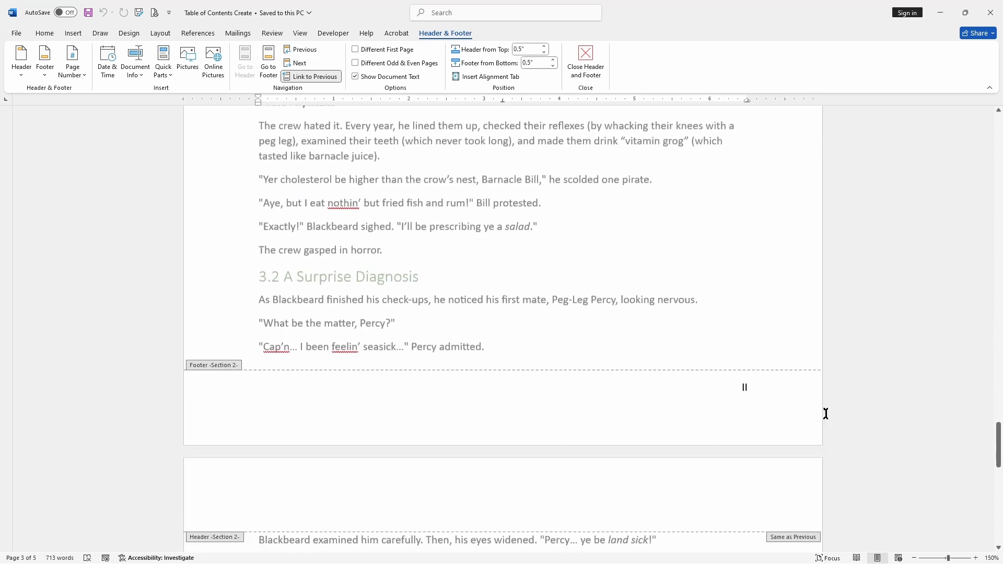
scroll(836, 402, down, 20)
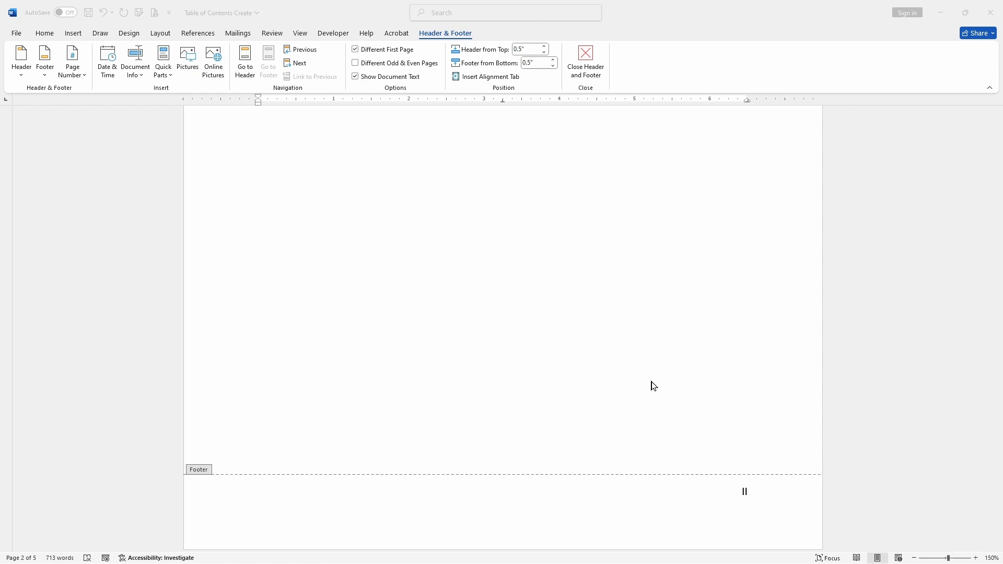
scroll(650, 387, up, 15)
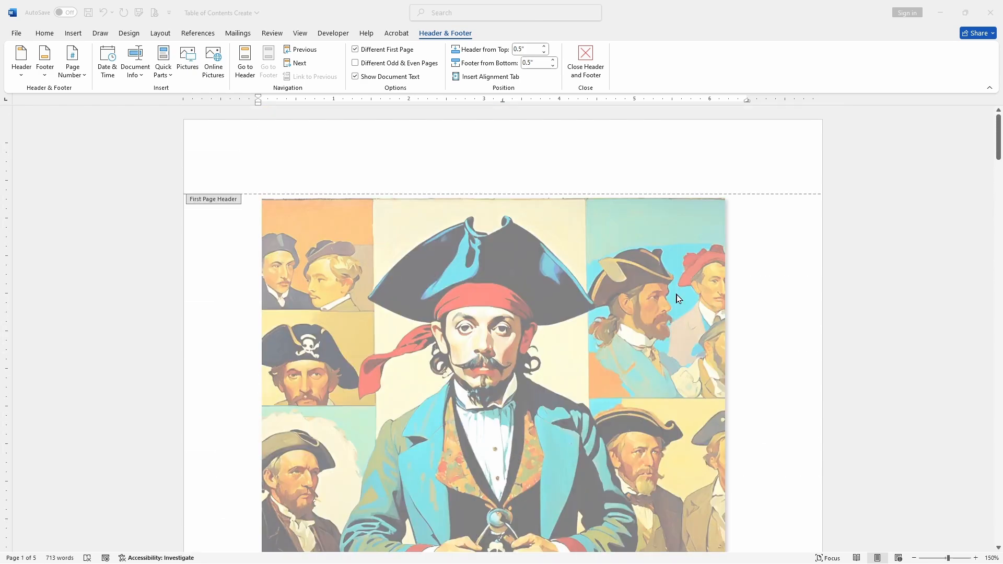
double_click(748, 277)
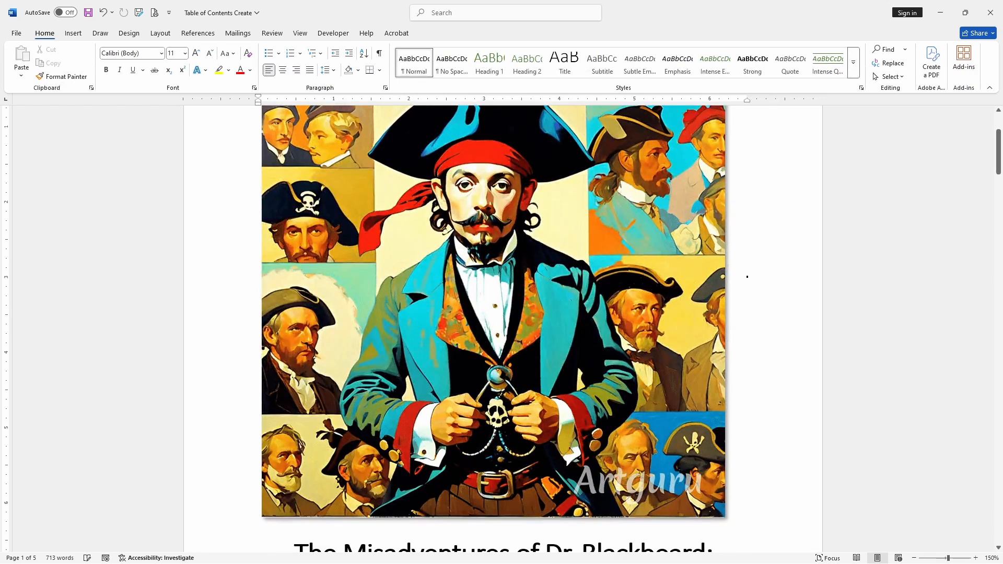